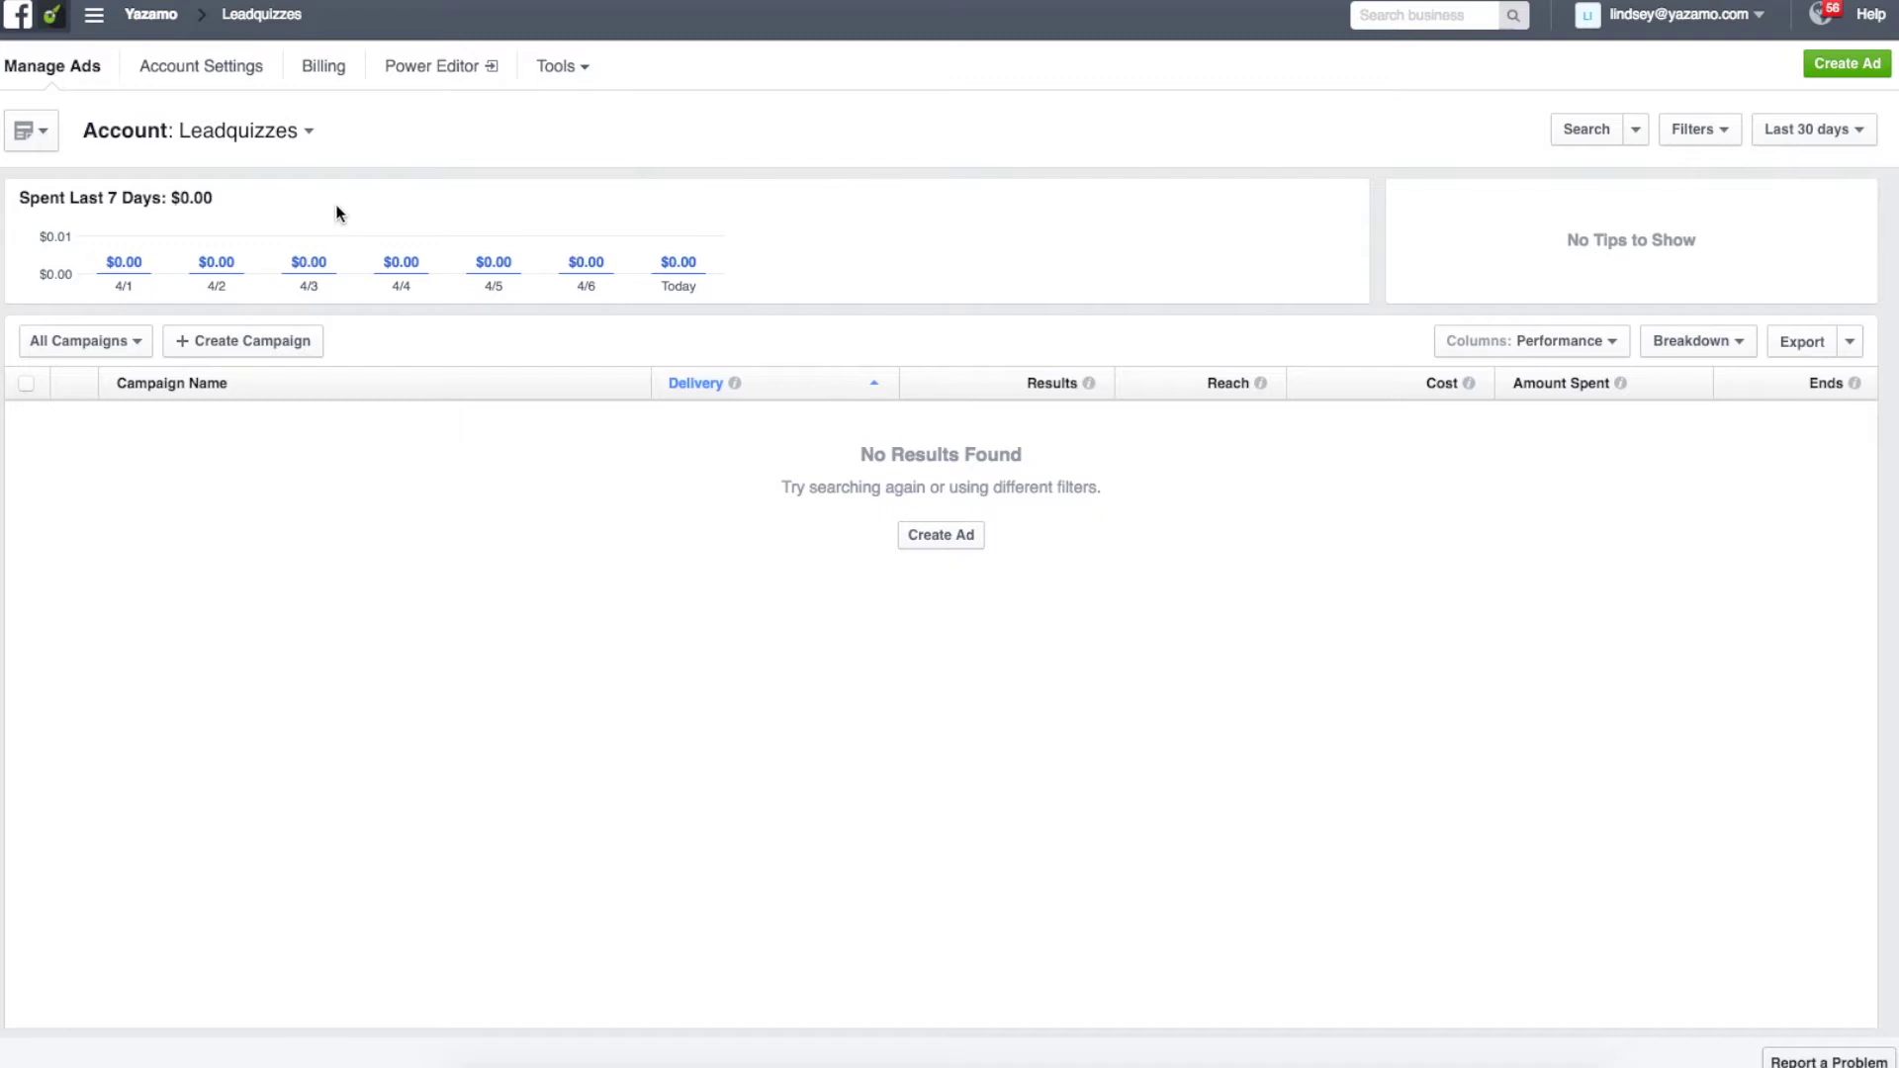
left_click(578, 71)
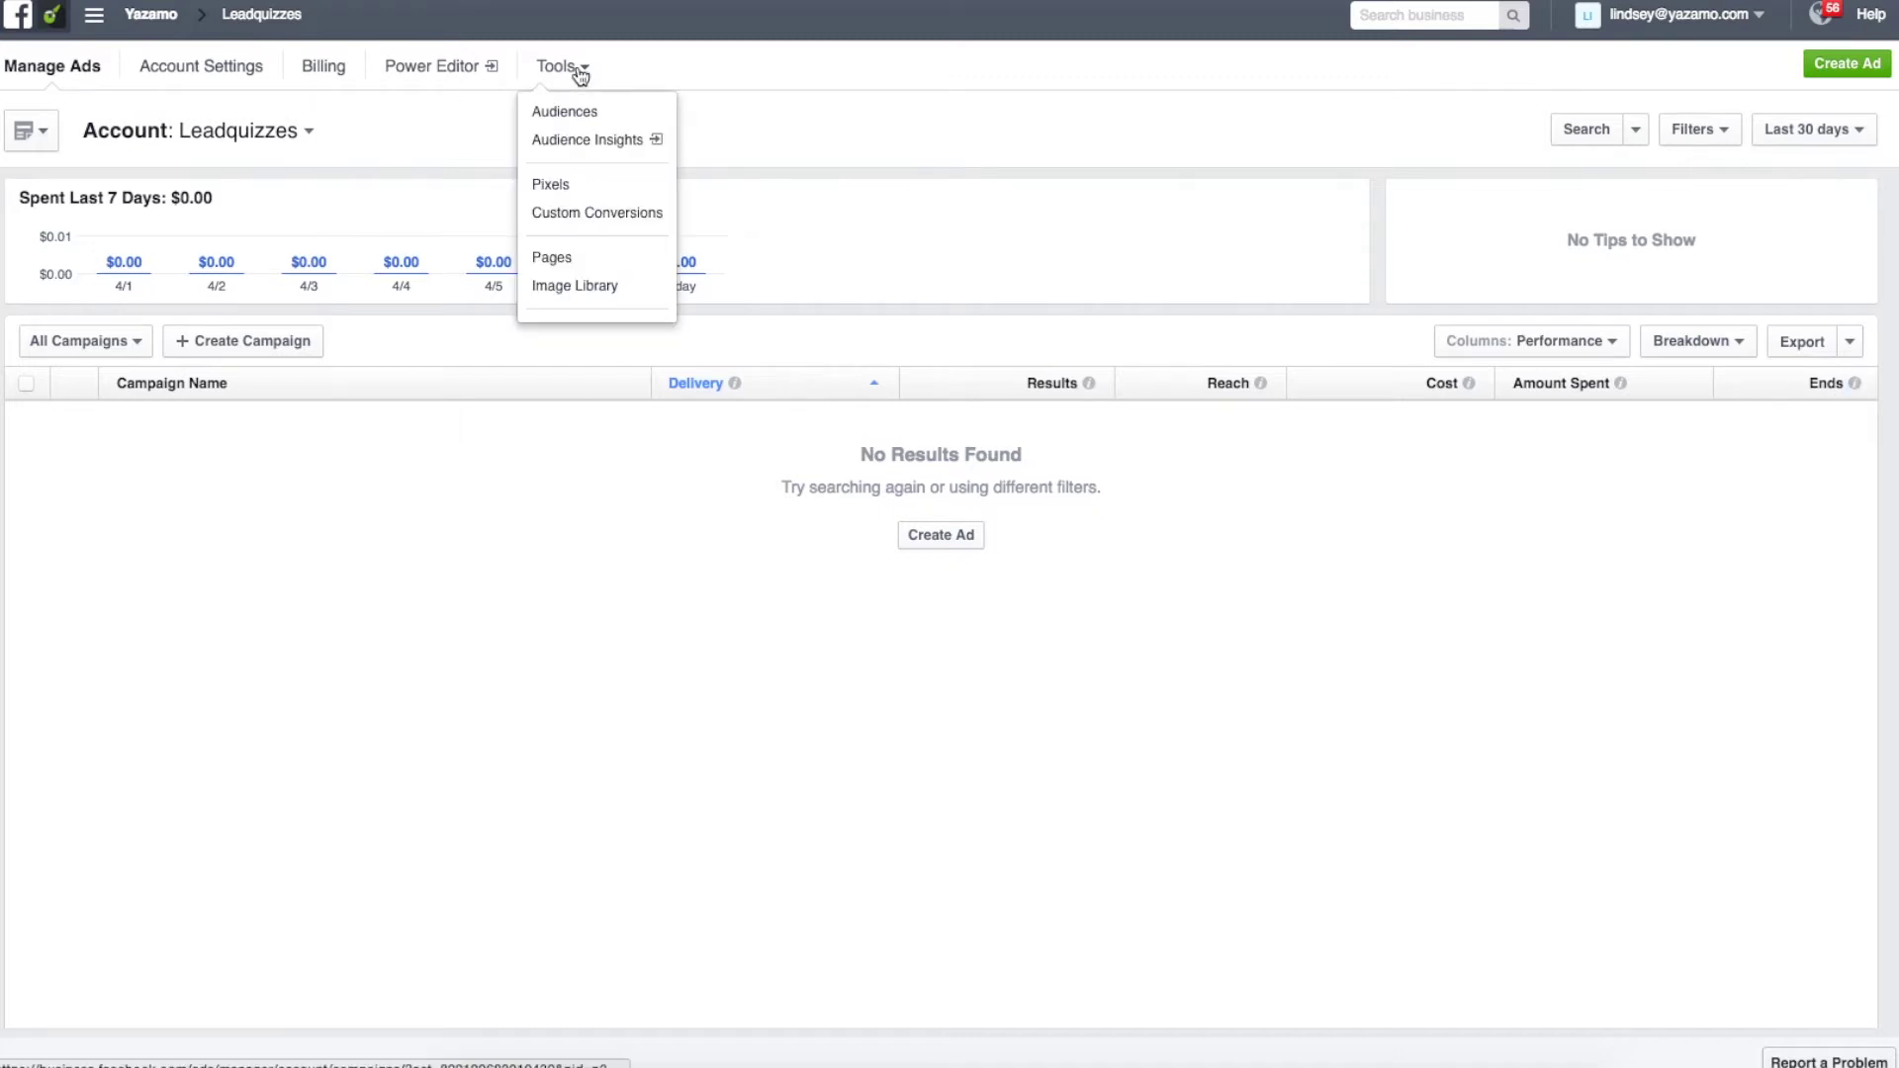
left_click(566, 190)
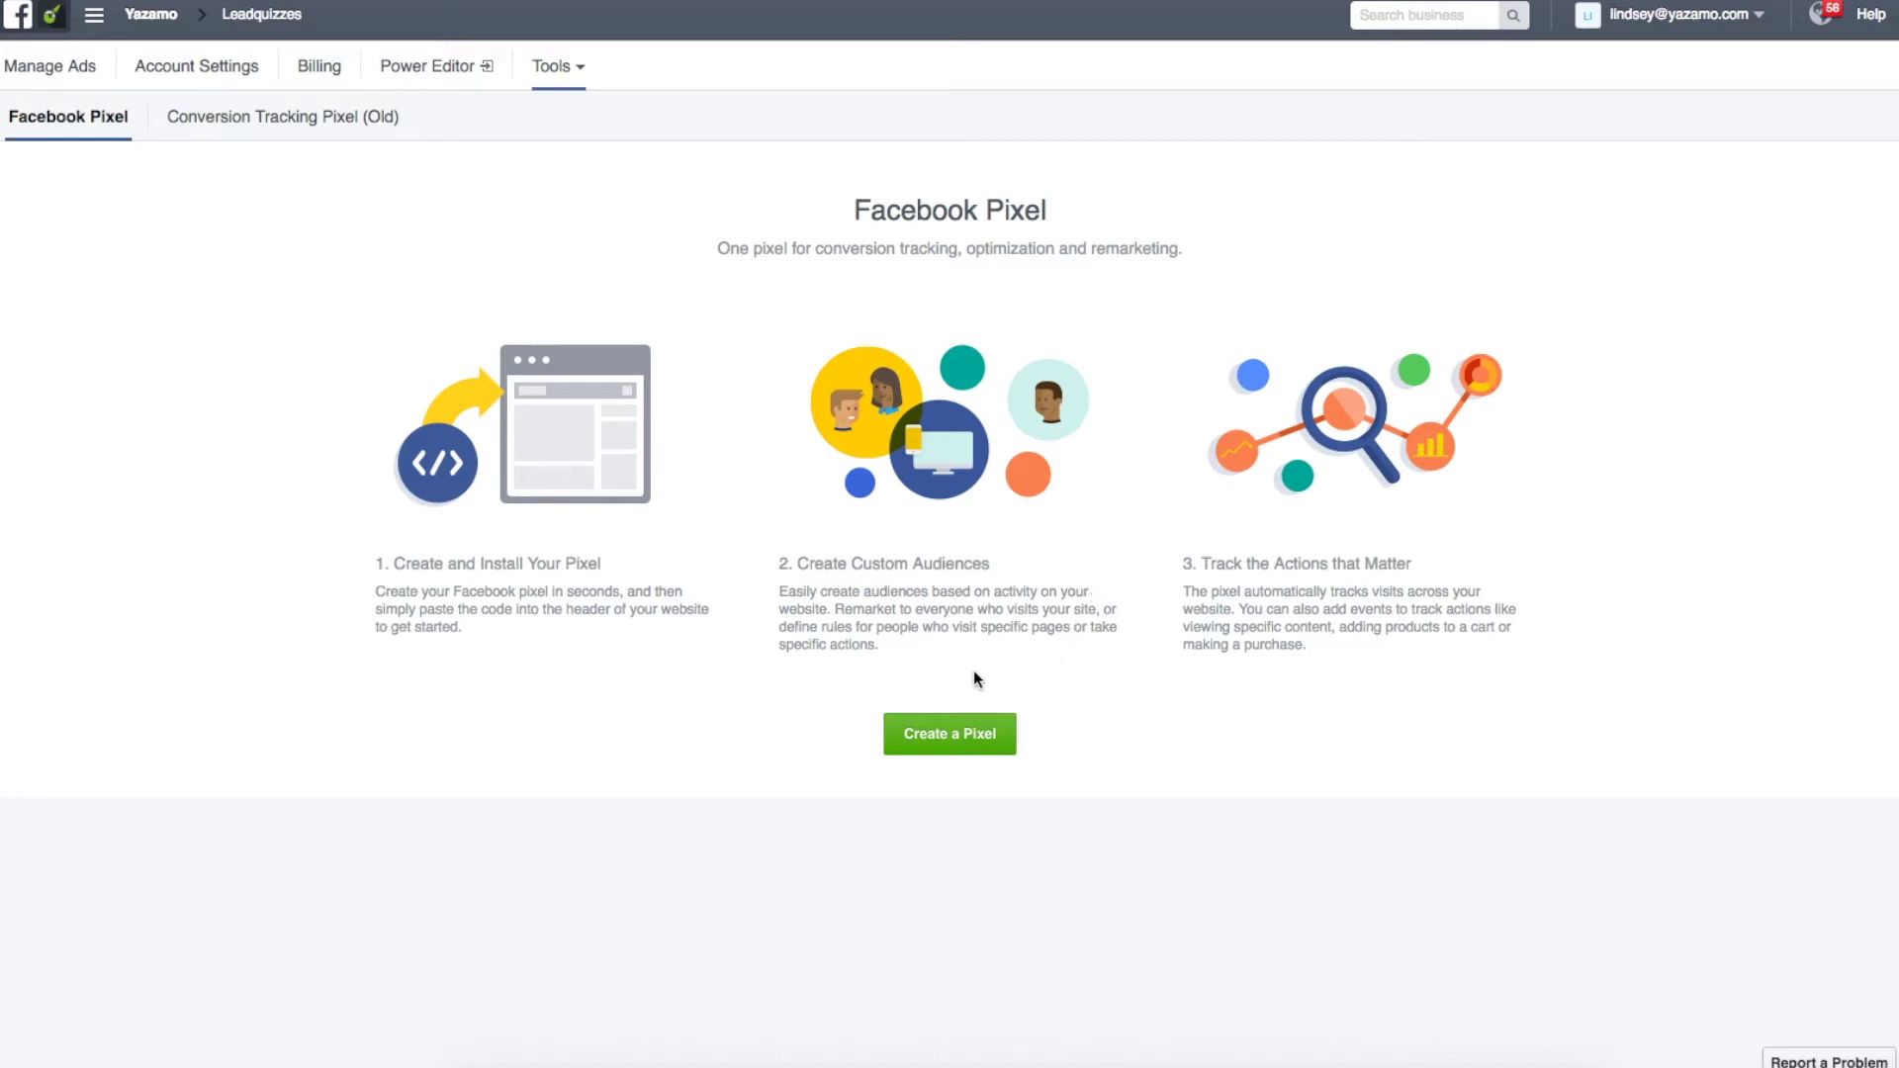
left_click(949, 738)
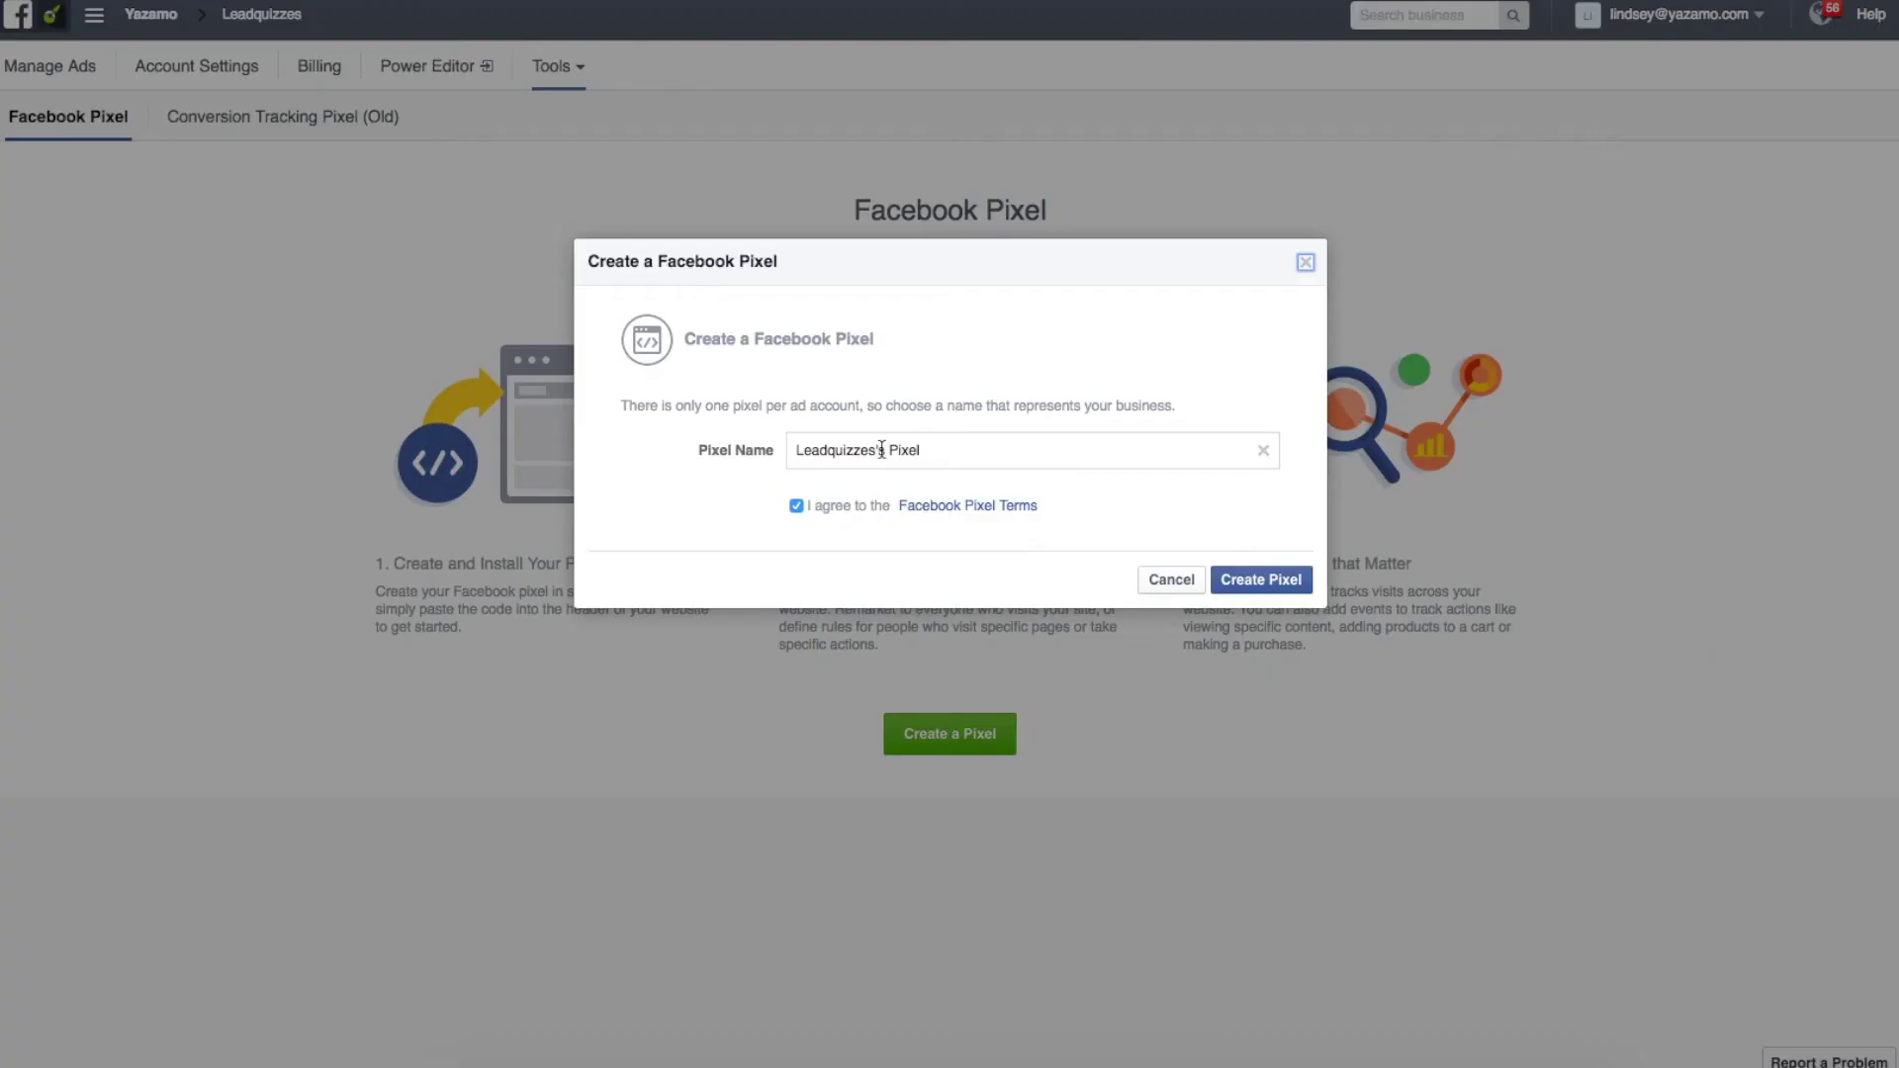
left_click(1274, 581)
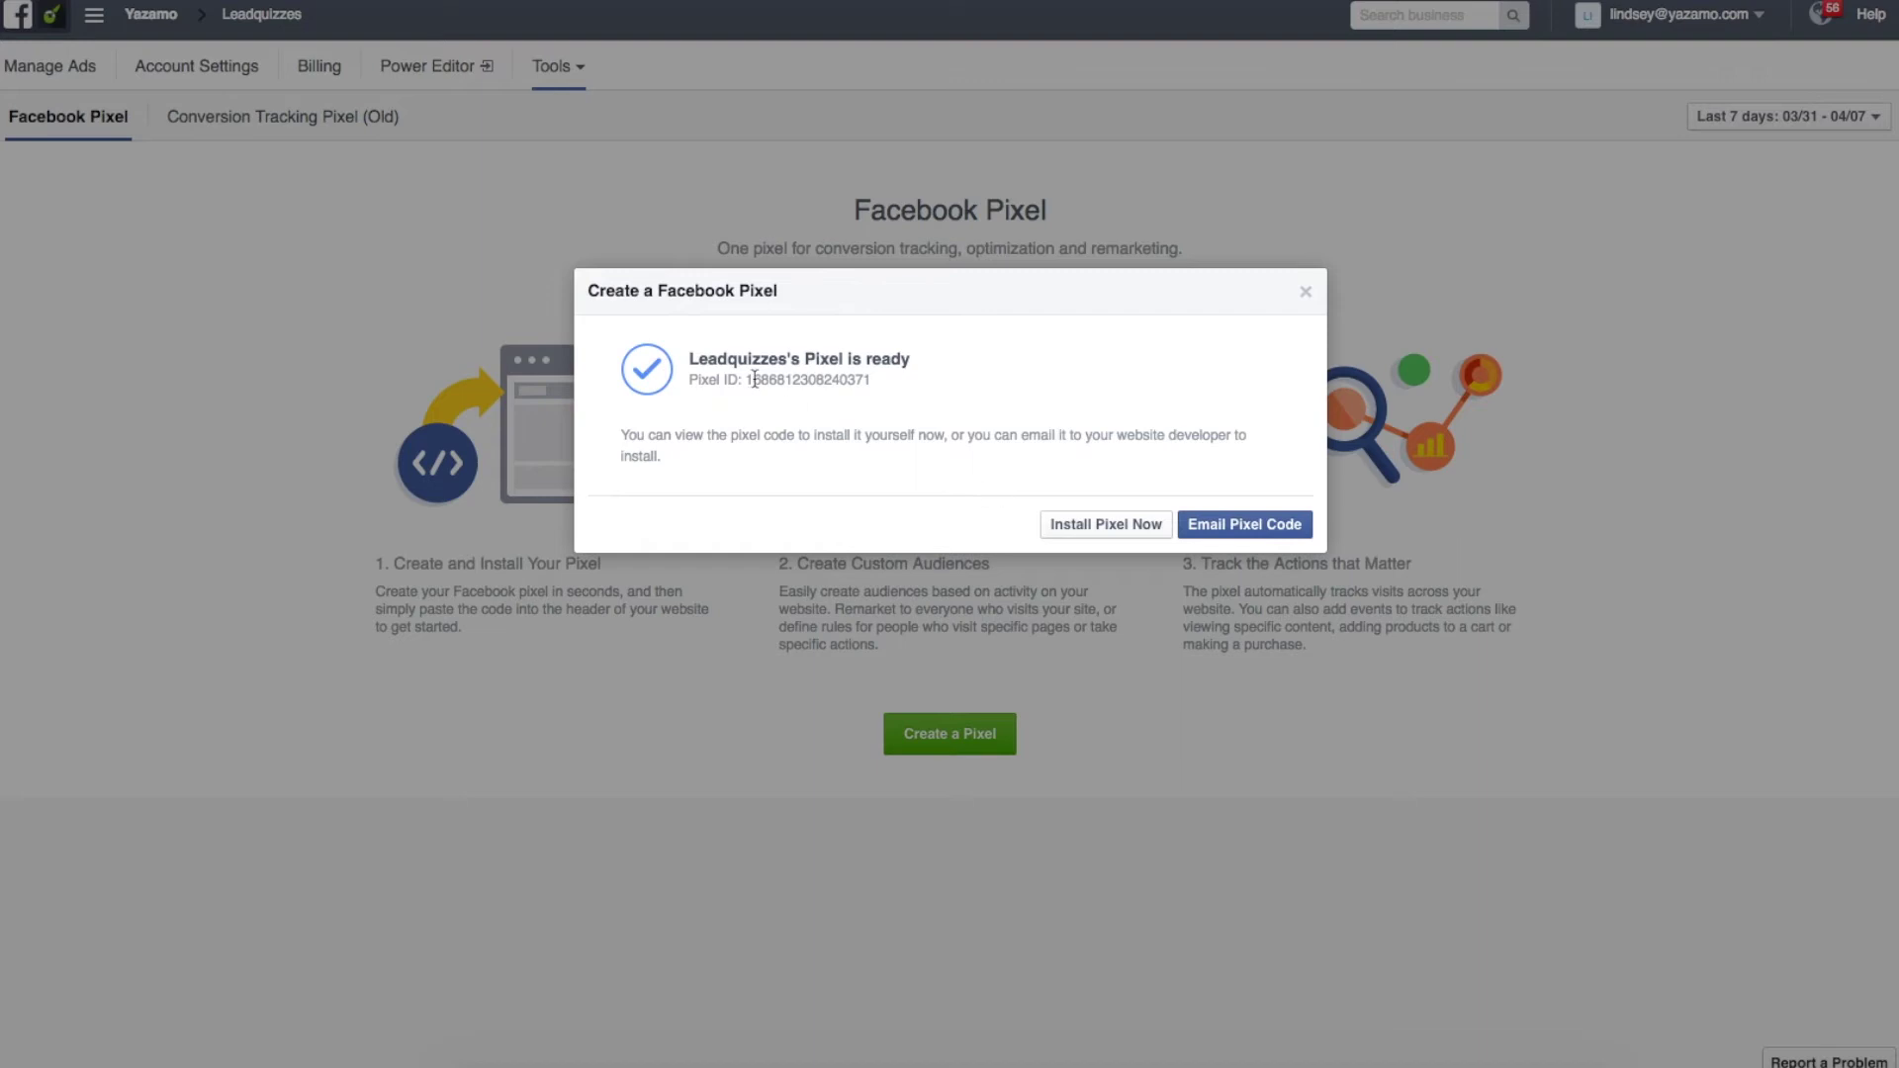
Step: Dismiss the pixel creation and introduction dialogs and copy the new pixel's ID from its details
left_click_drag(747, 380, 872, 386)
left_click(1307, 296)
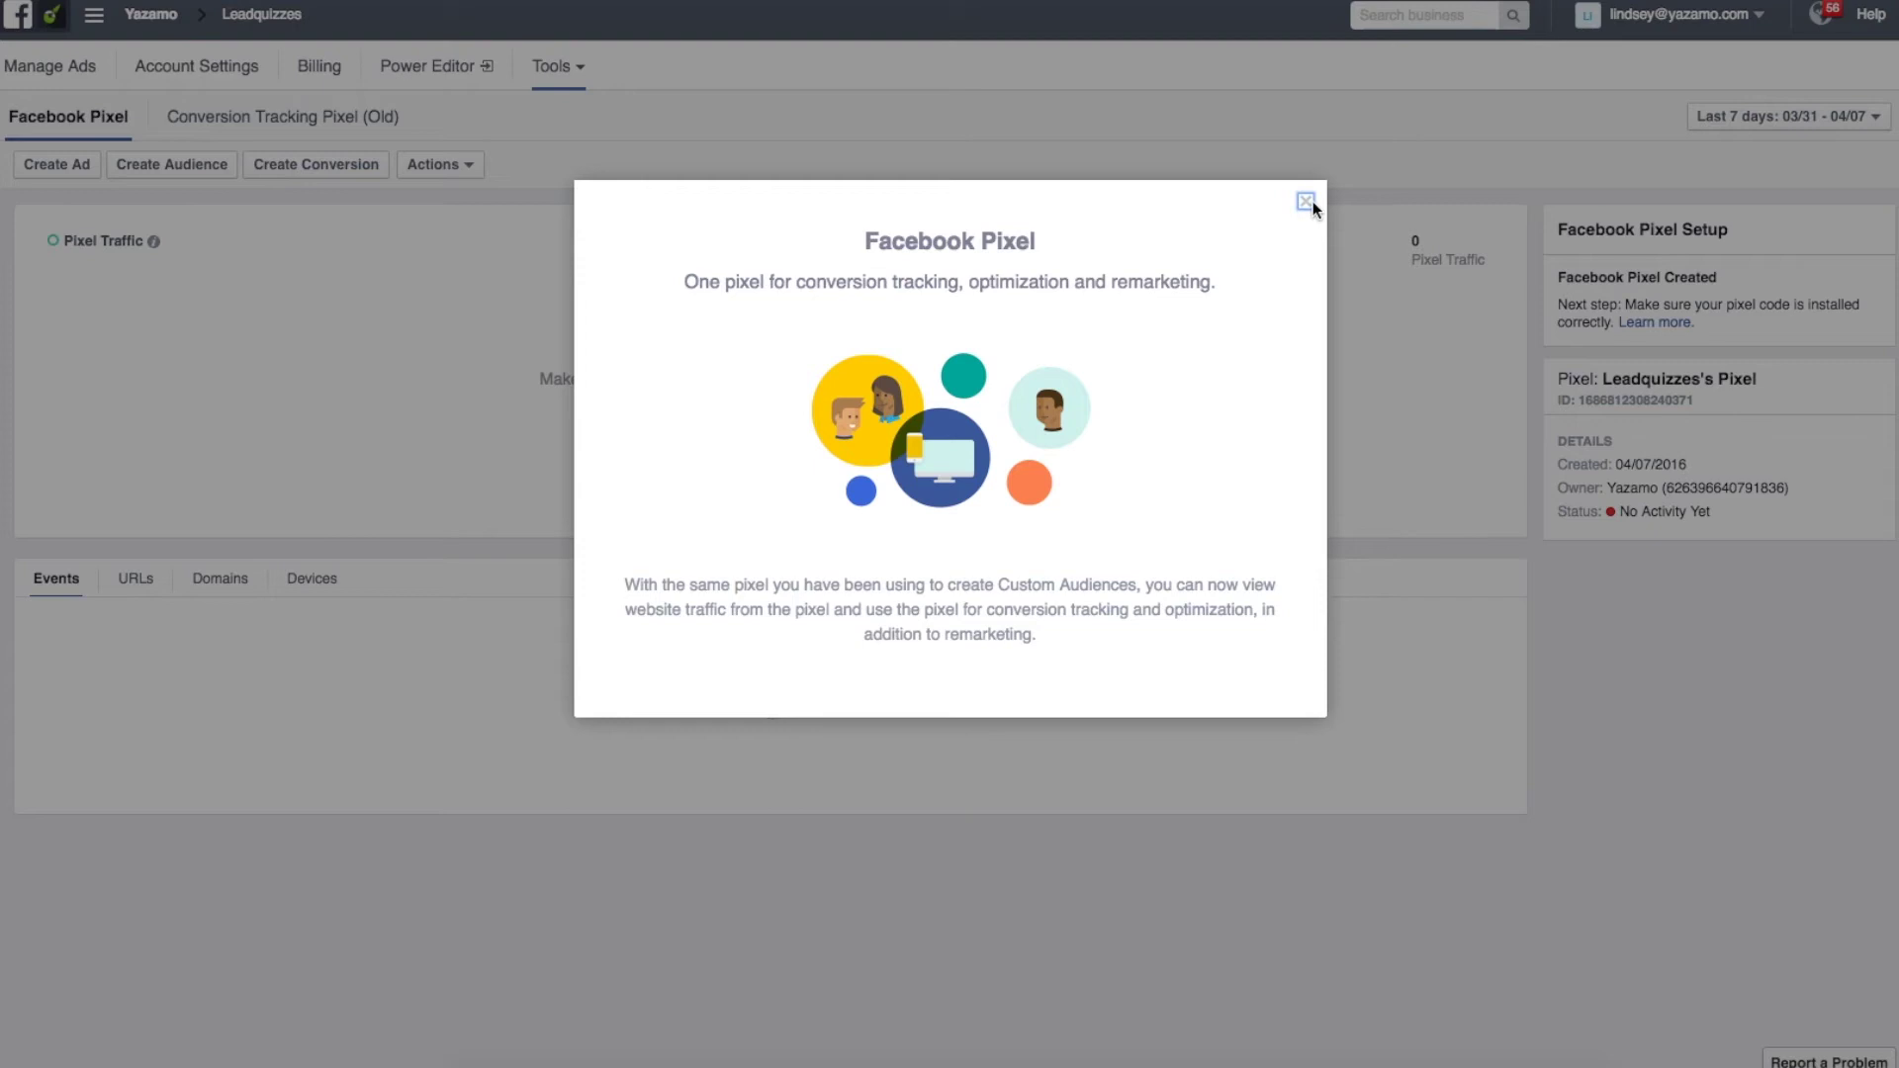
left_click(1307, 200)
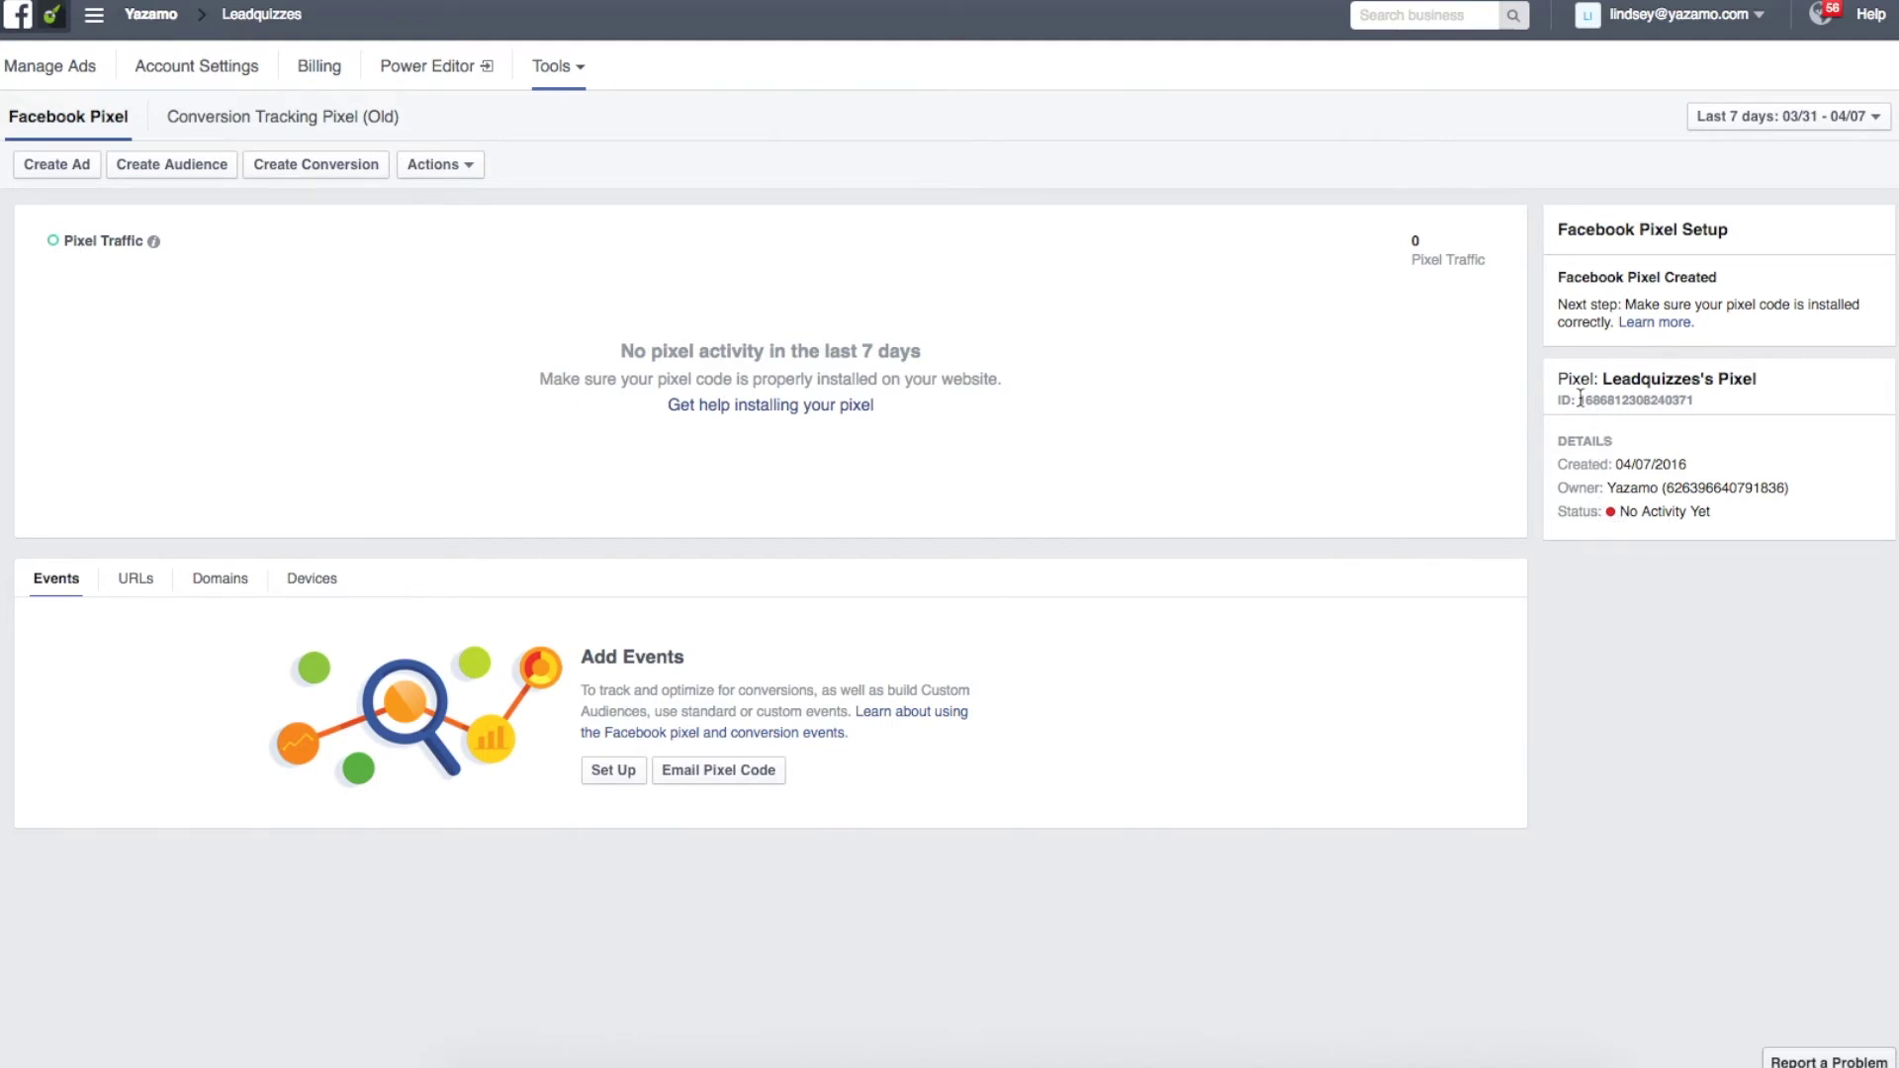
left_click_drag(1580, 399, 1702, 399)
key("ctrl+c")
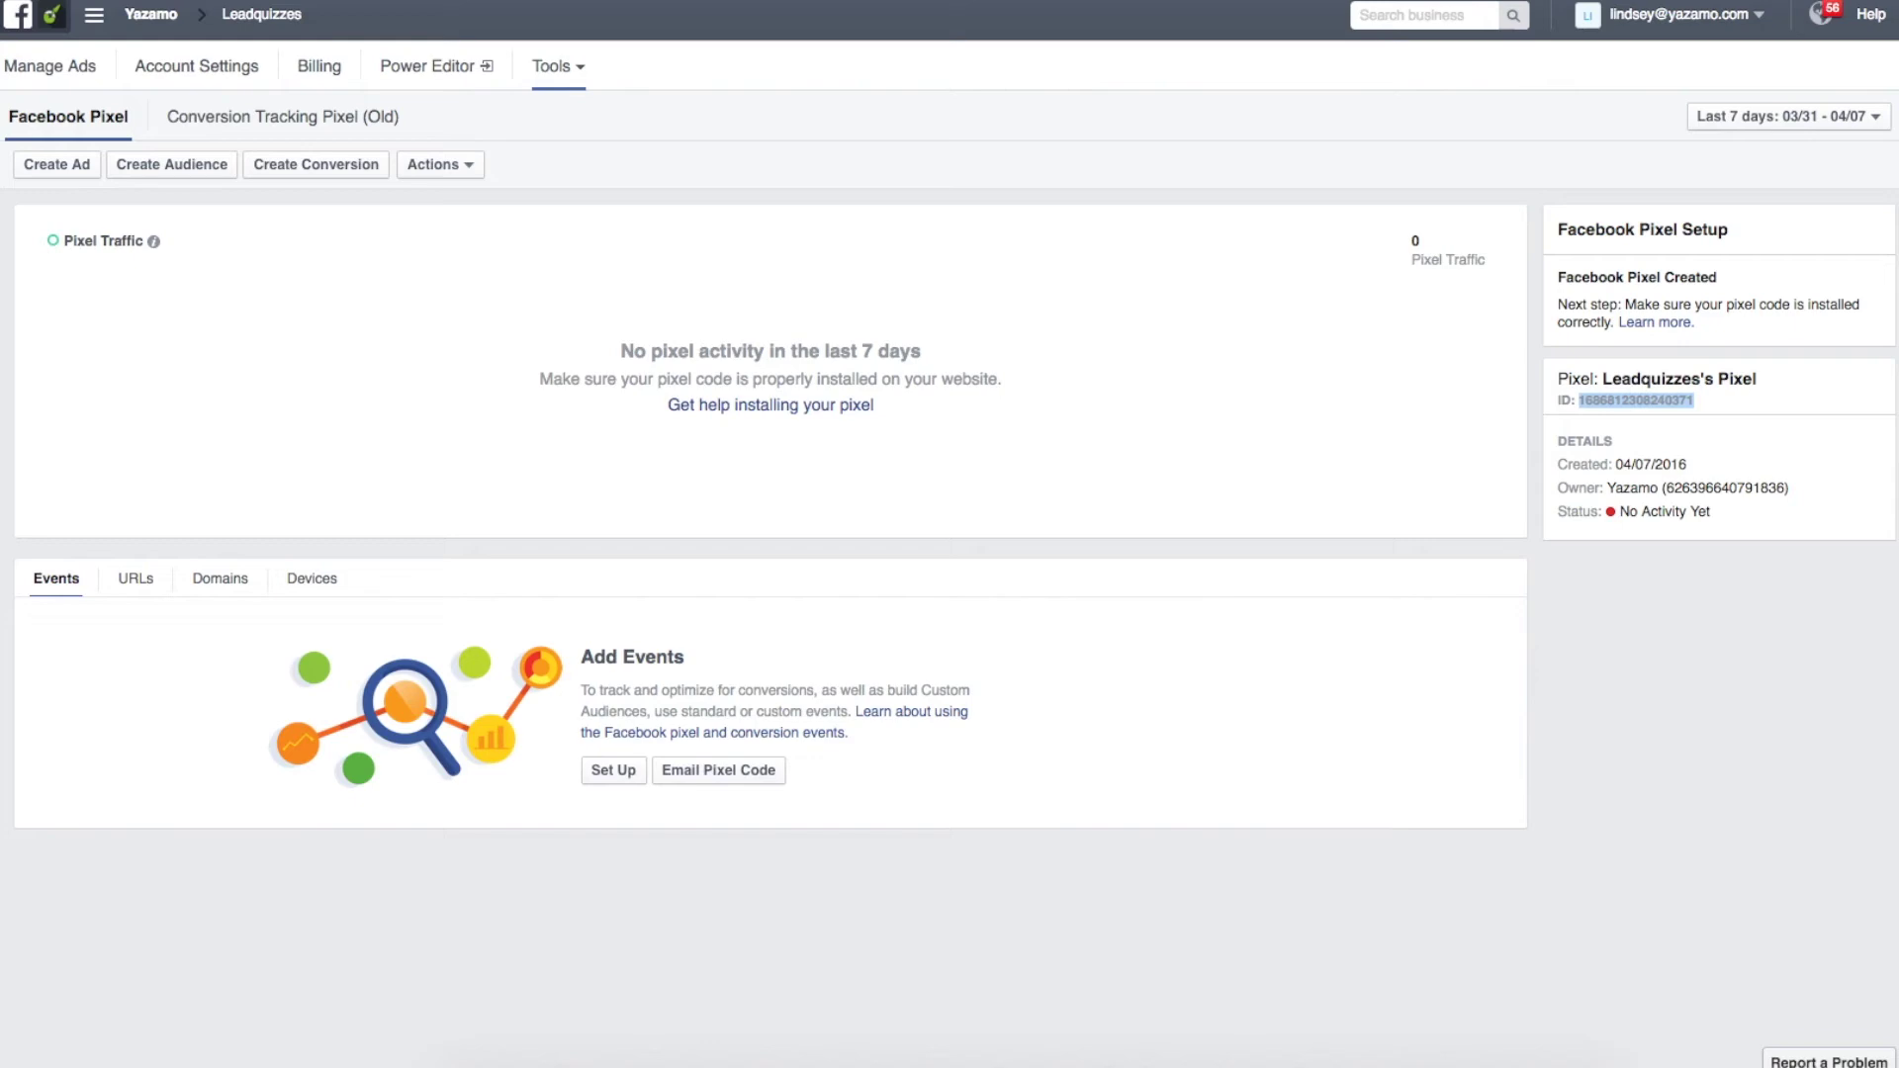
Step: Switch to LeadQuizzes and paste the copied pixel ID as the Facebook Pixel ID in the quiz's Lead Capture settings
key("ctrl+Tab")
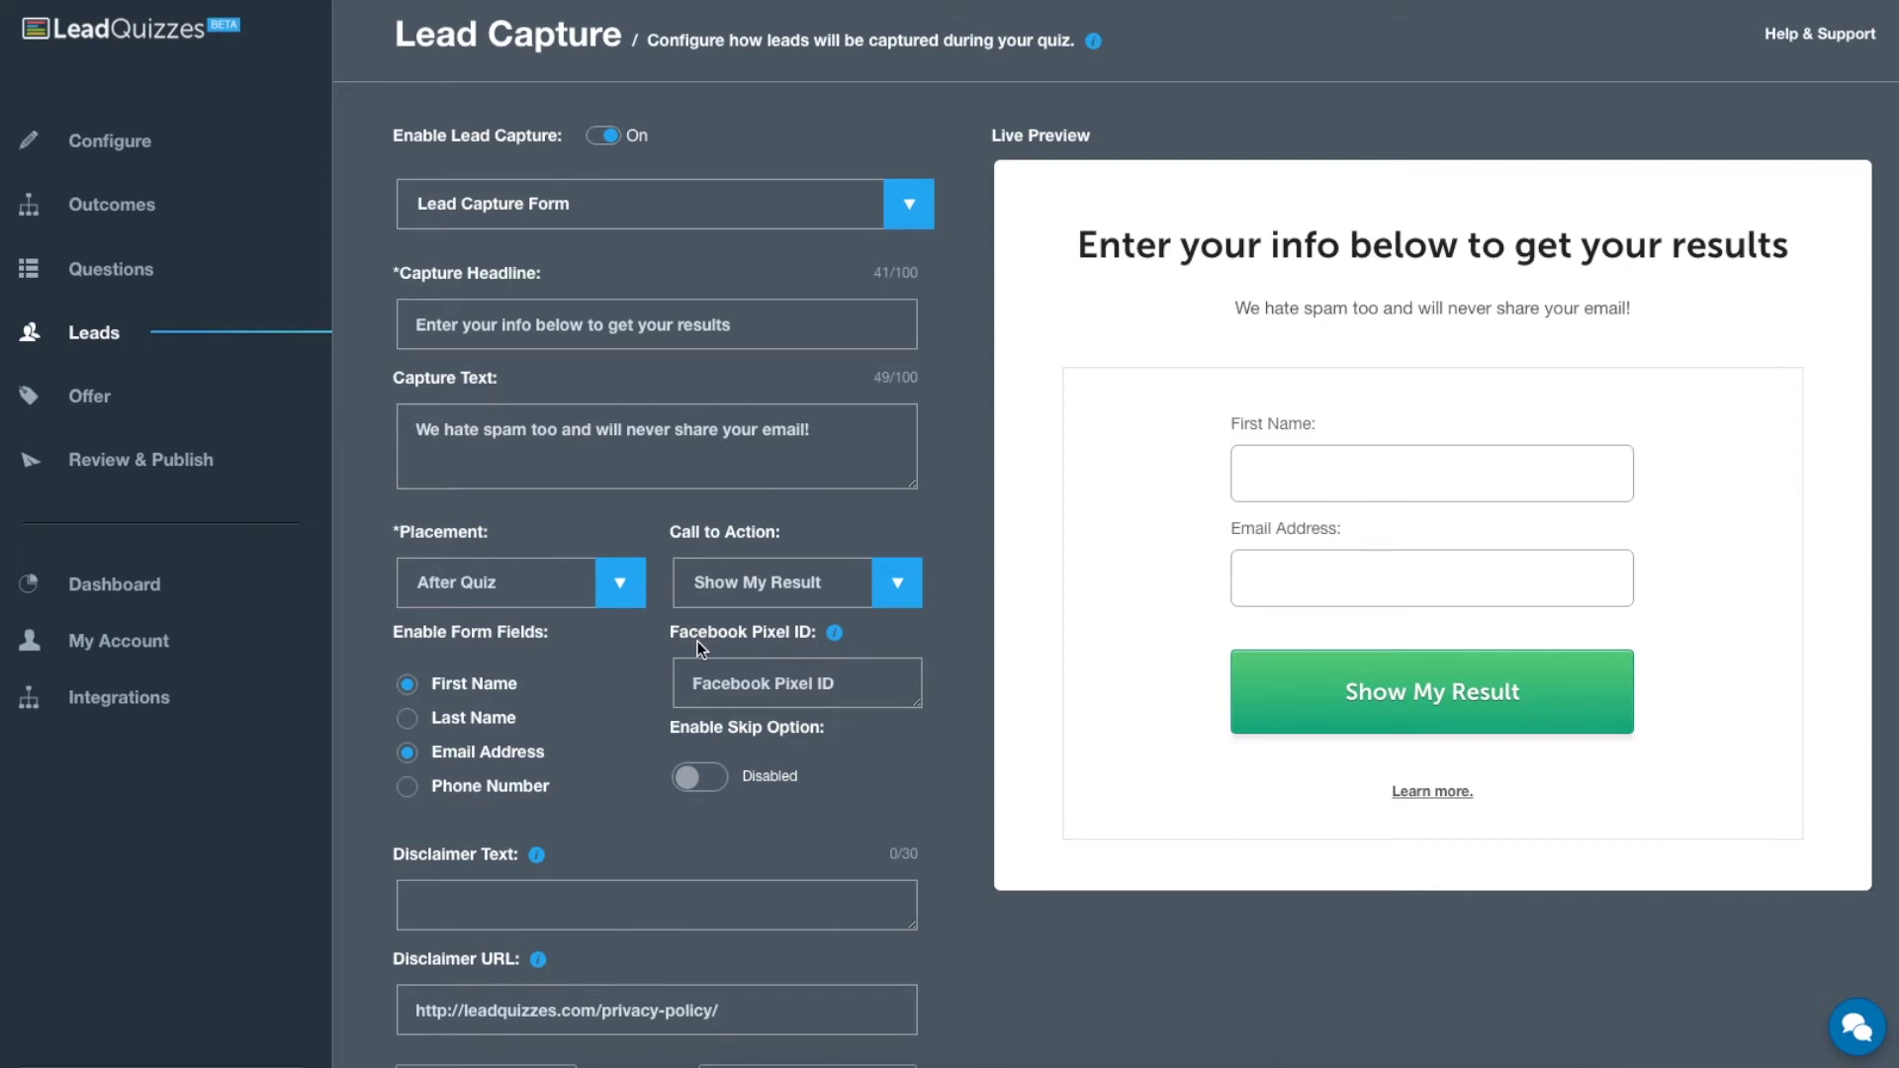
left_click(839, 685)
key("ctrl+v")
scroll(651, 672, "down", 1)
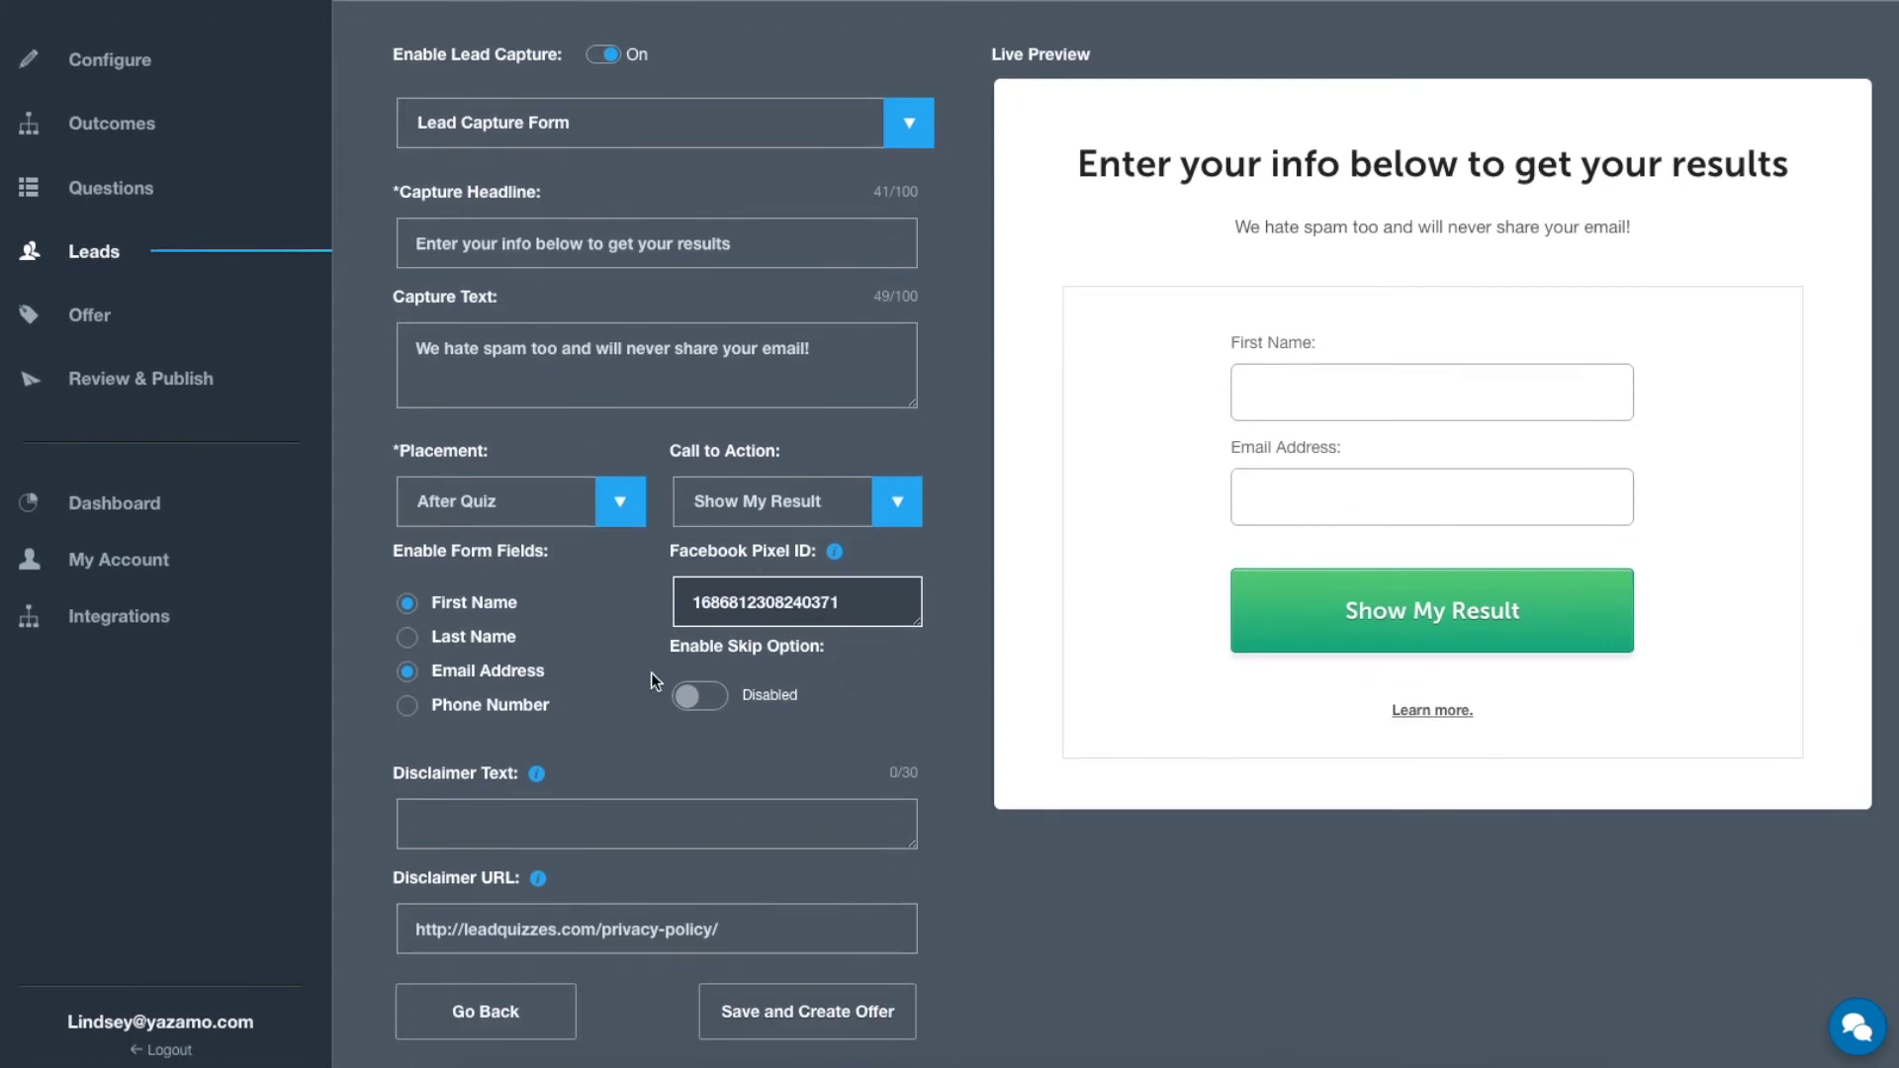
Step: Save the lead capture settings, continue past the offer setup without adding one, and publish the quiz
left_click(811, 1007)
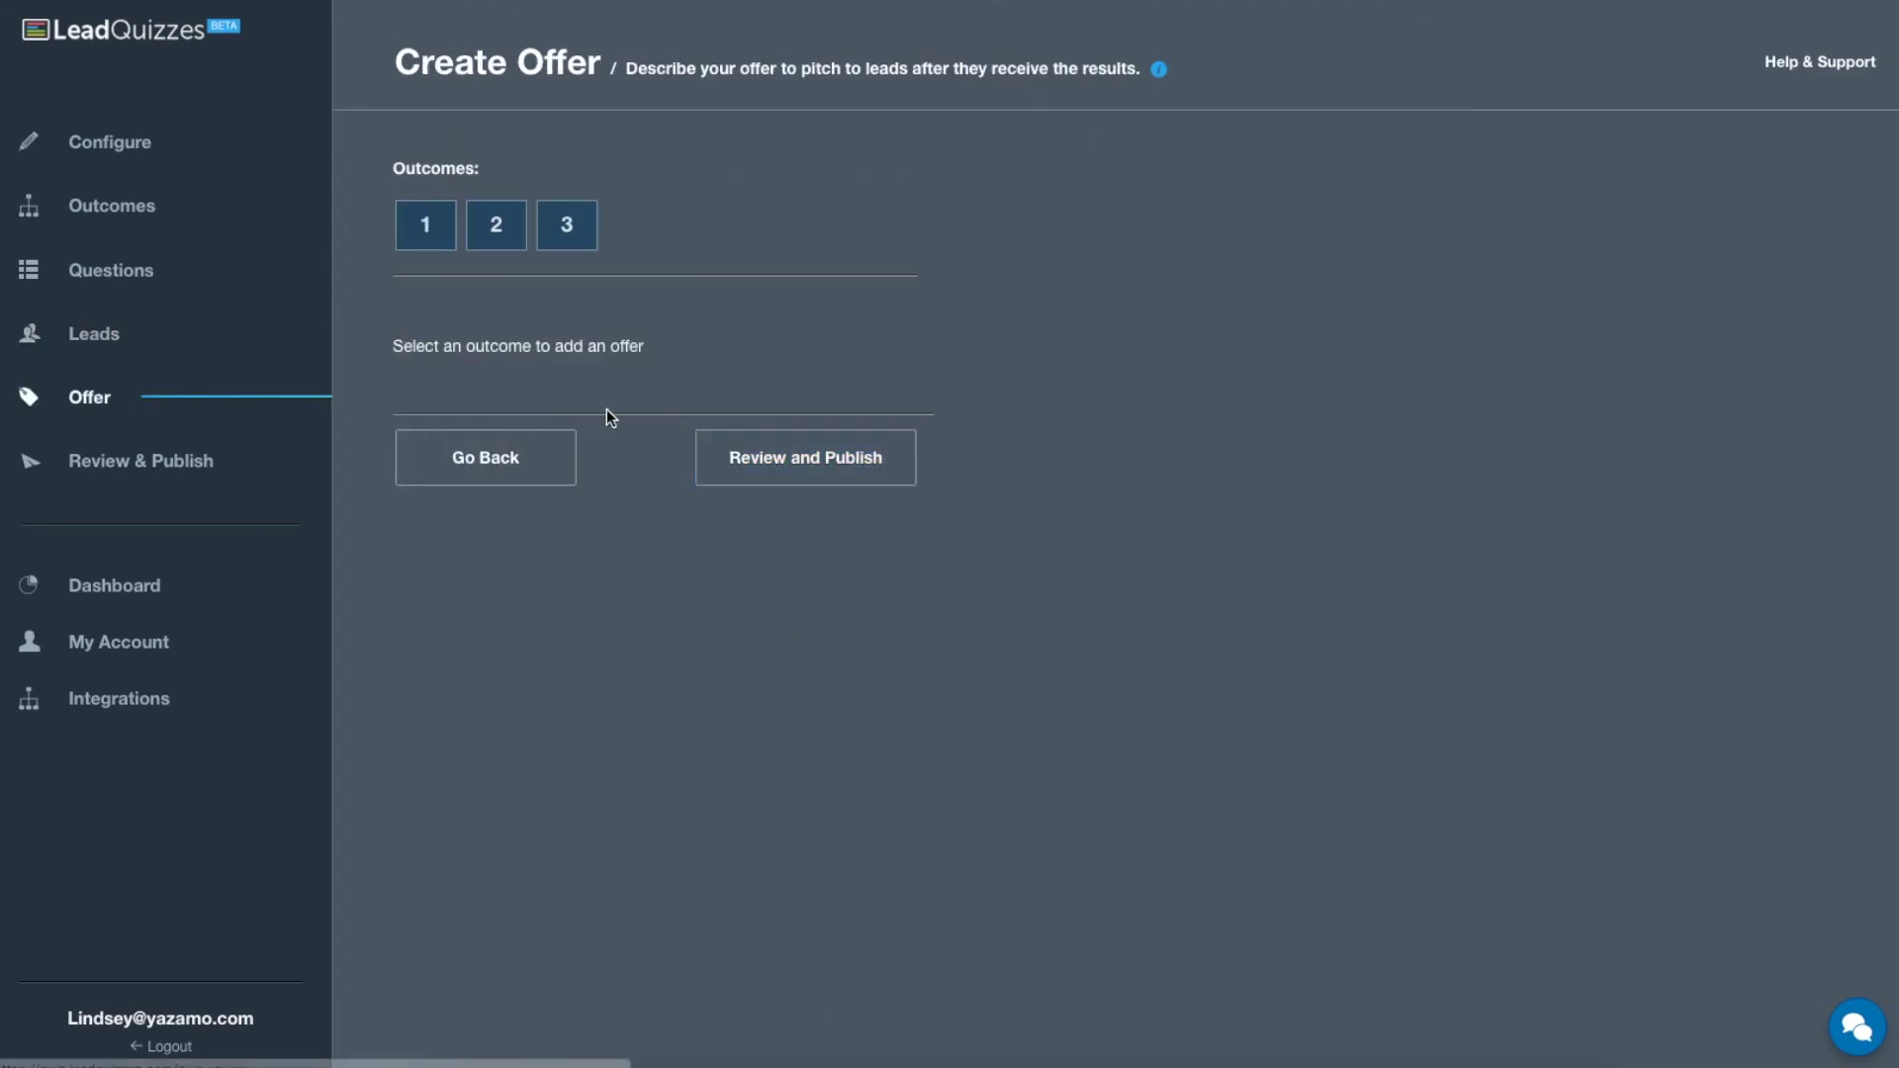
left_click(805, 459)
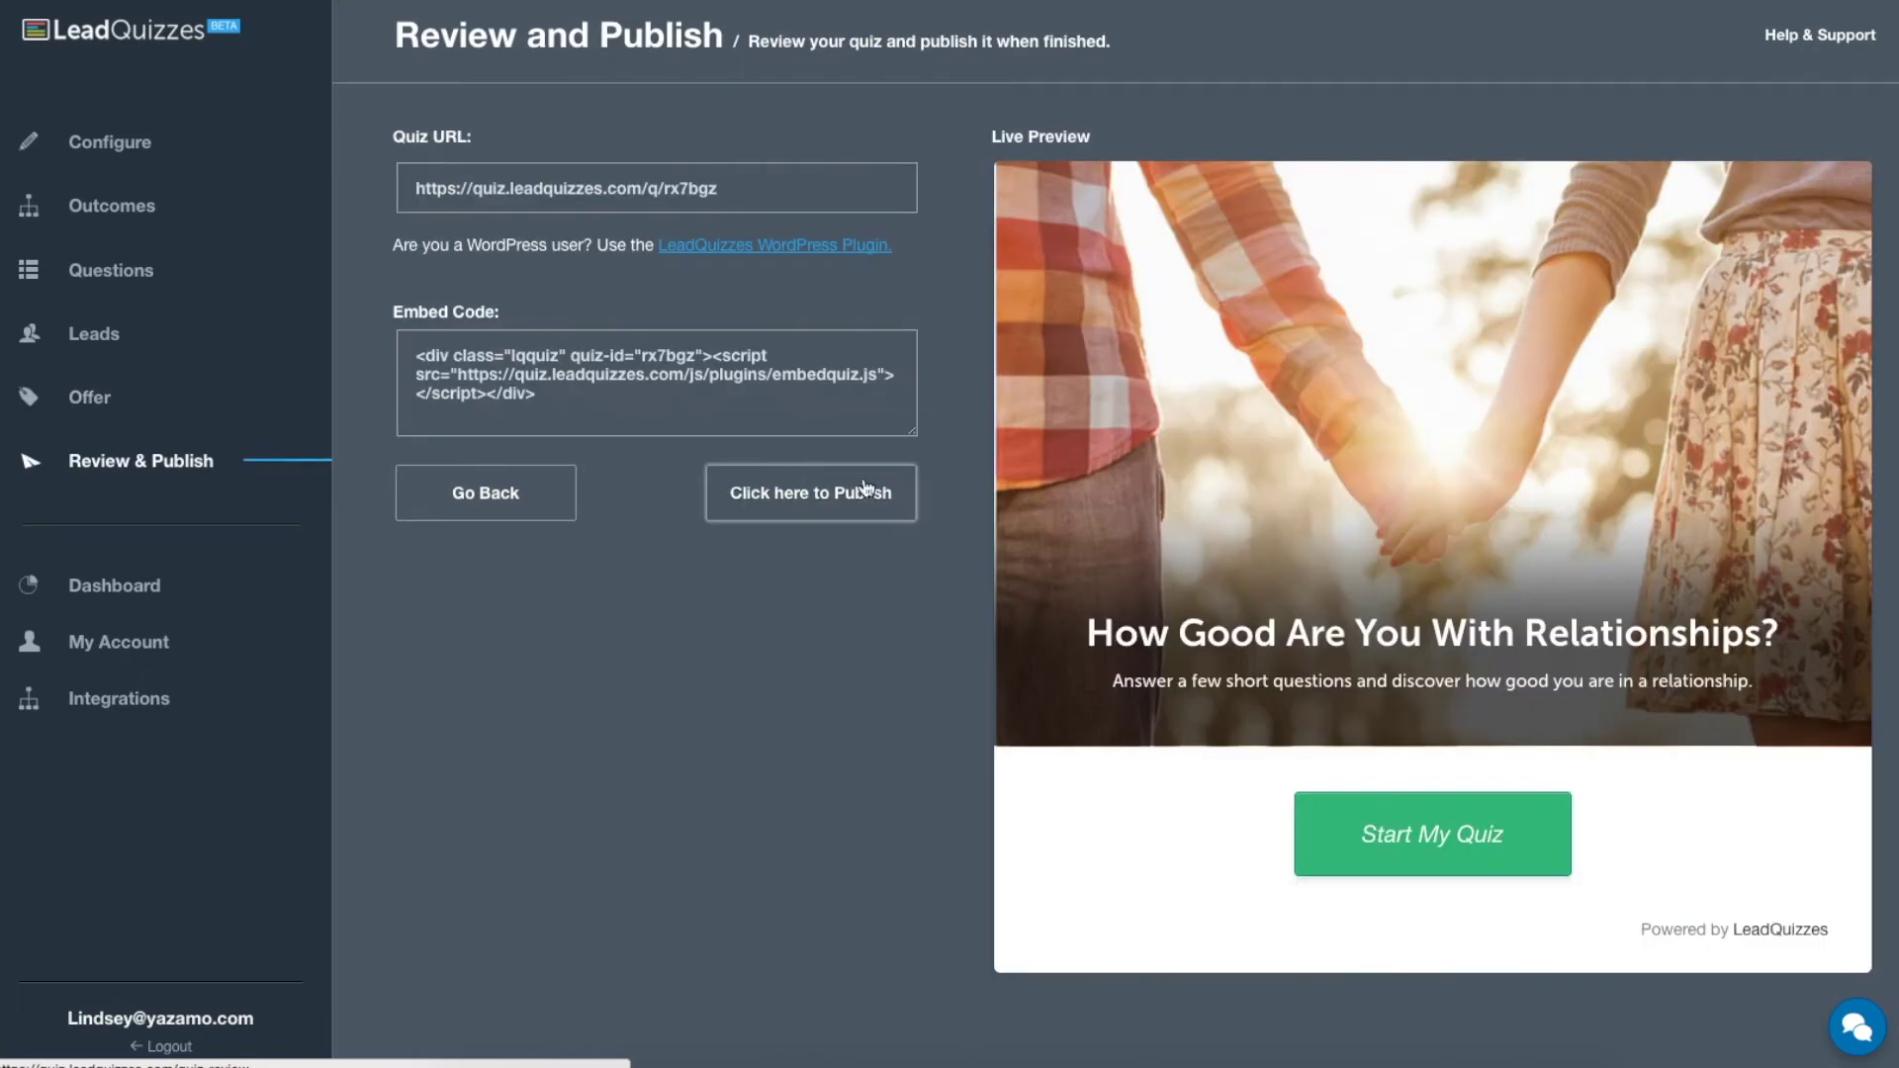
left_click(827, 500)
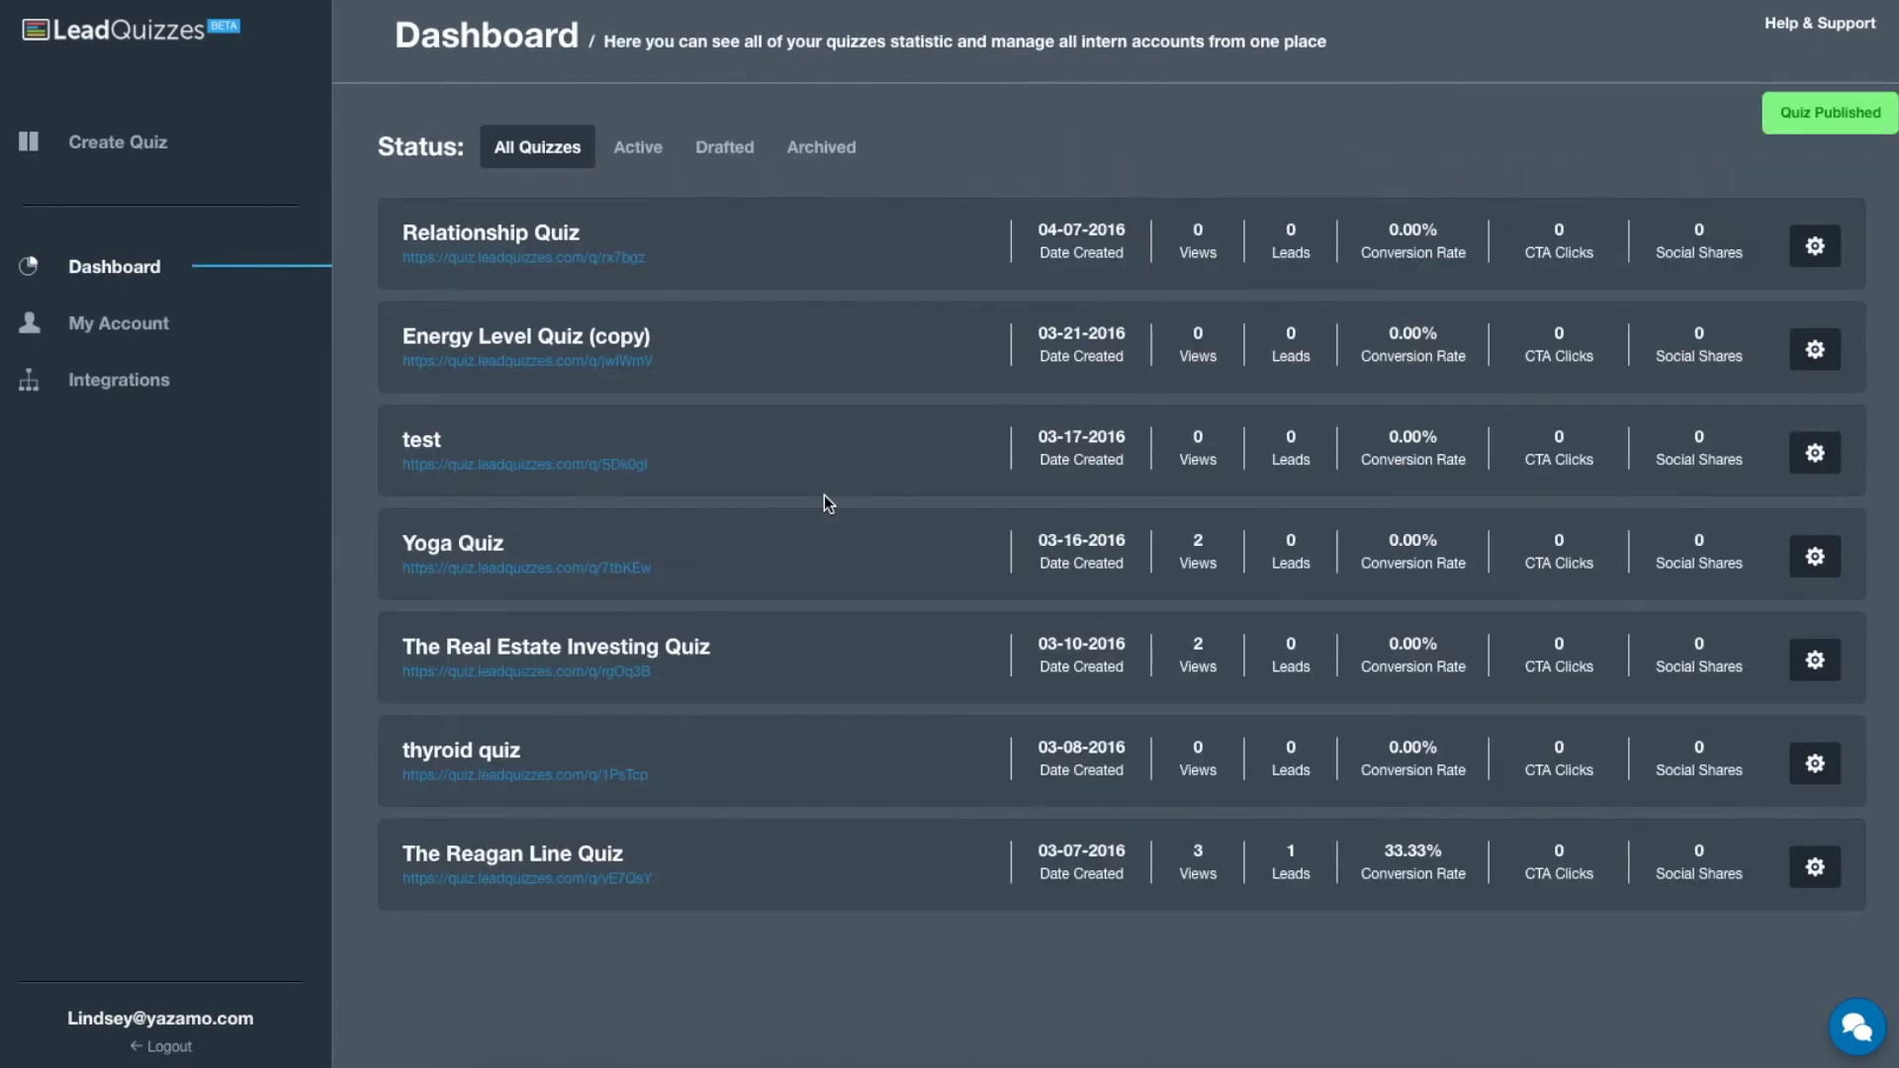
Step: Open the published Relationship Quiz from its dashboard link and answer all ten questions
left_click(581, 258)
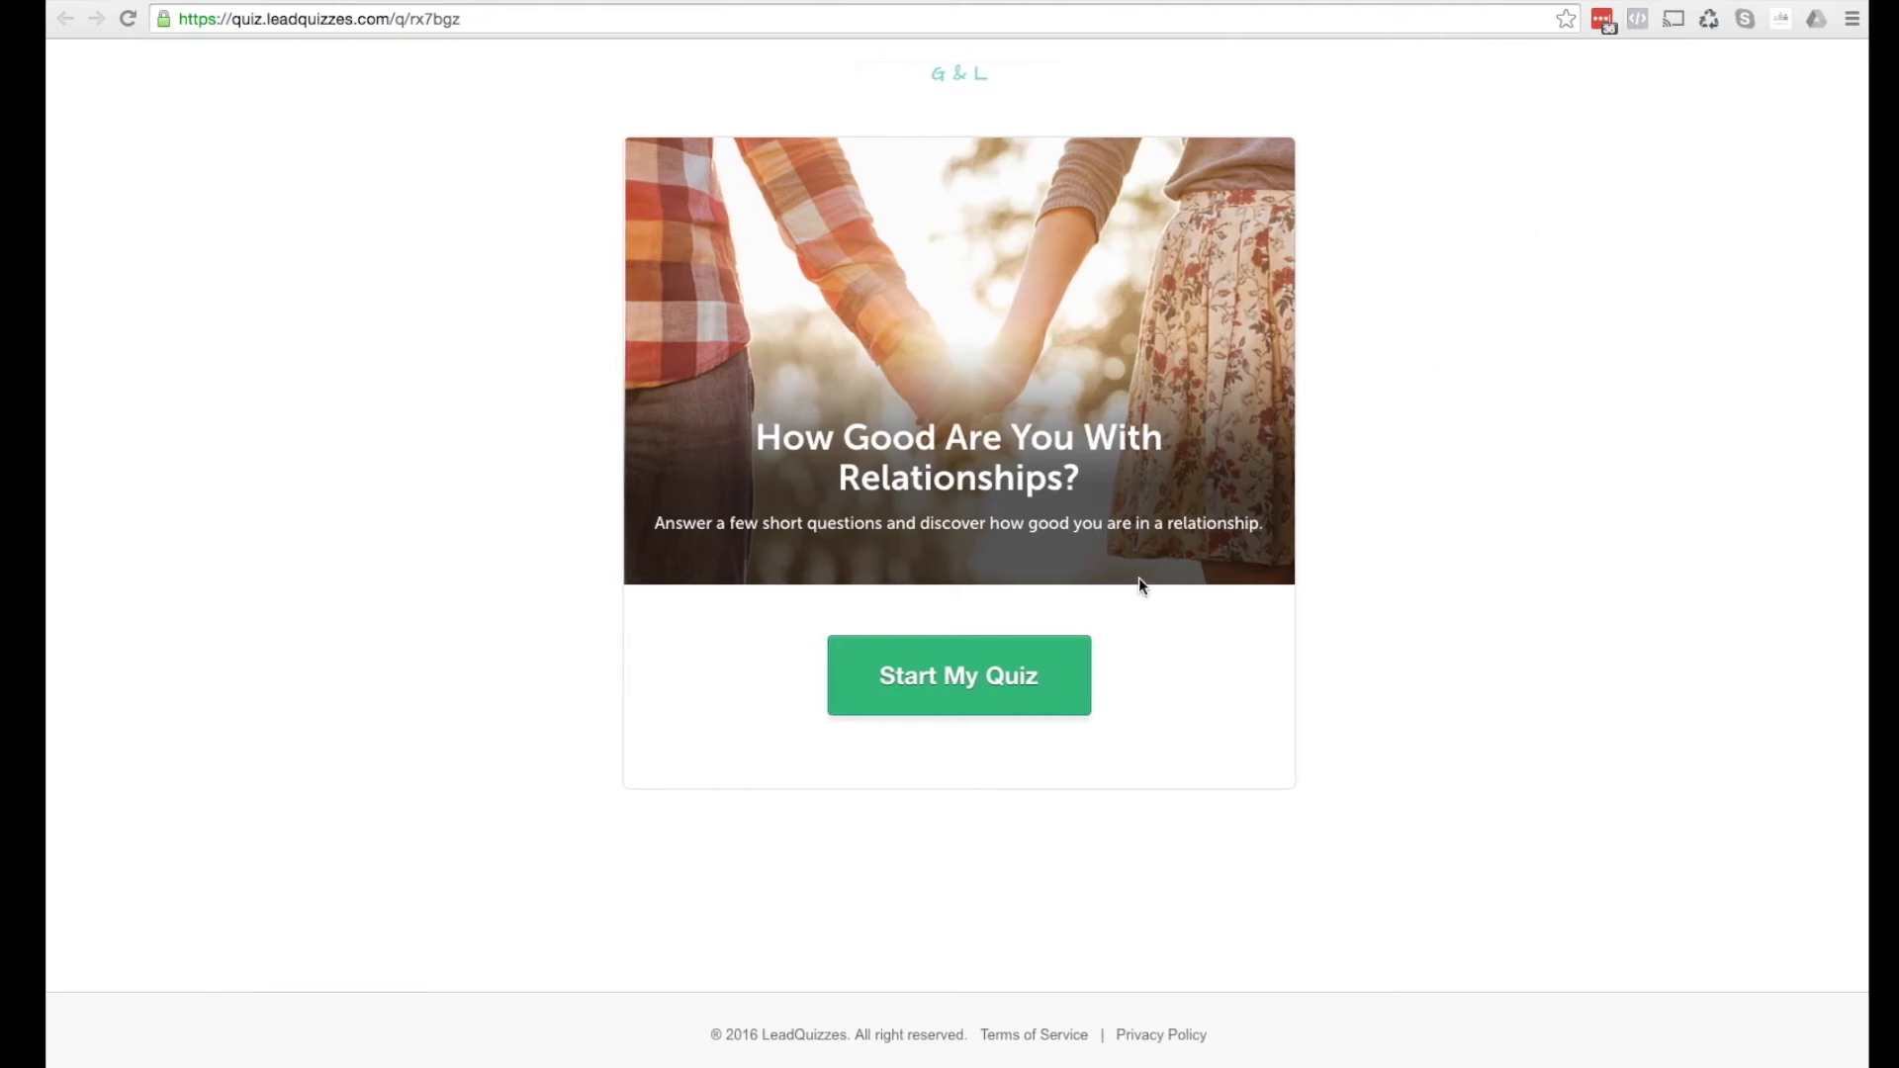
left_click(949, 702)
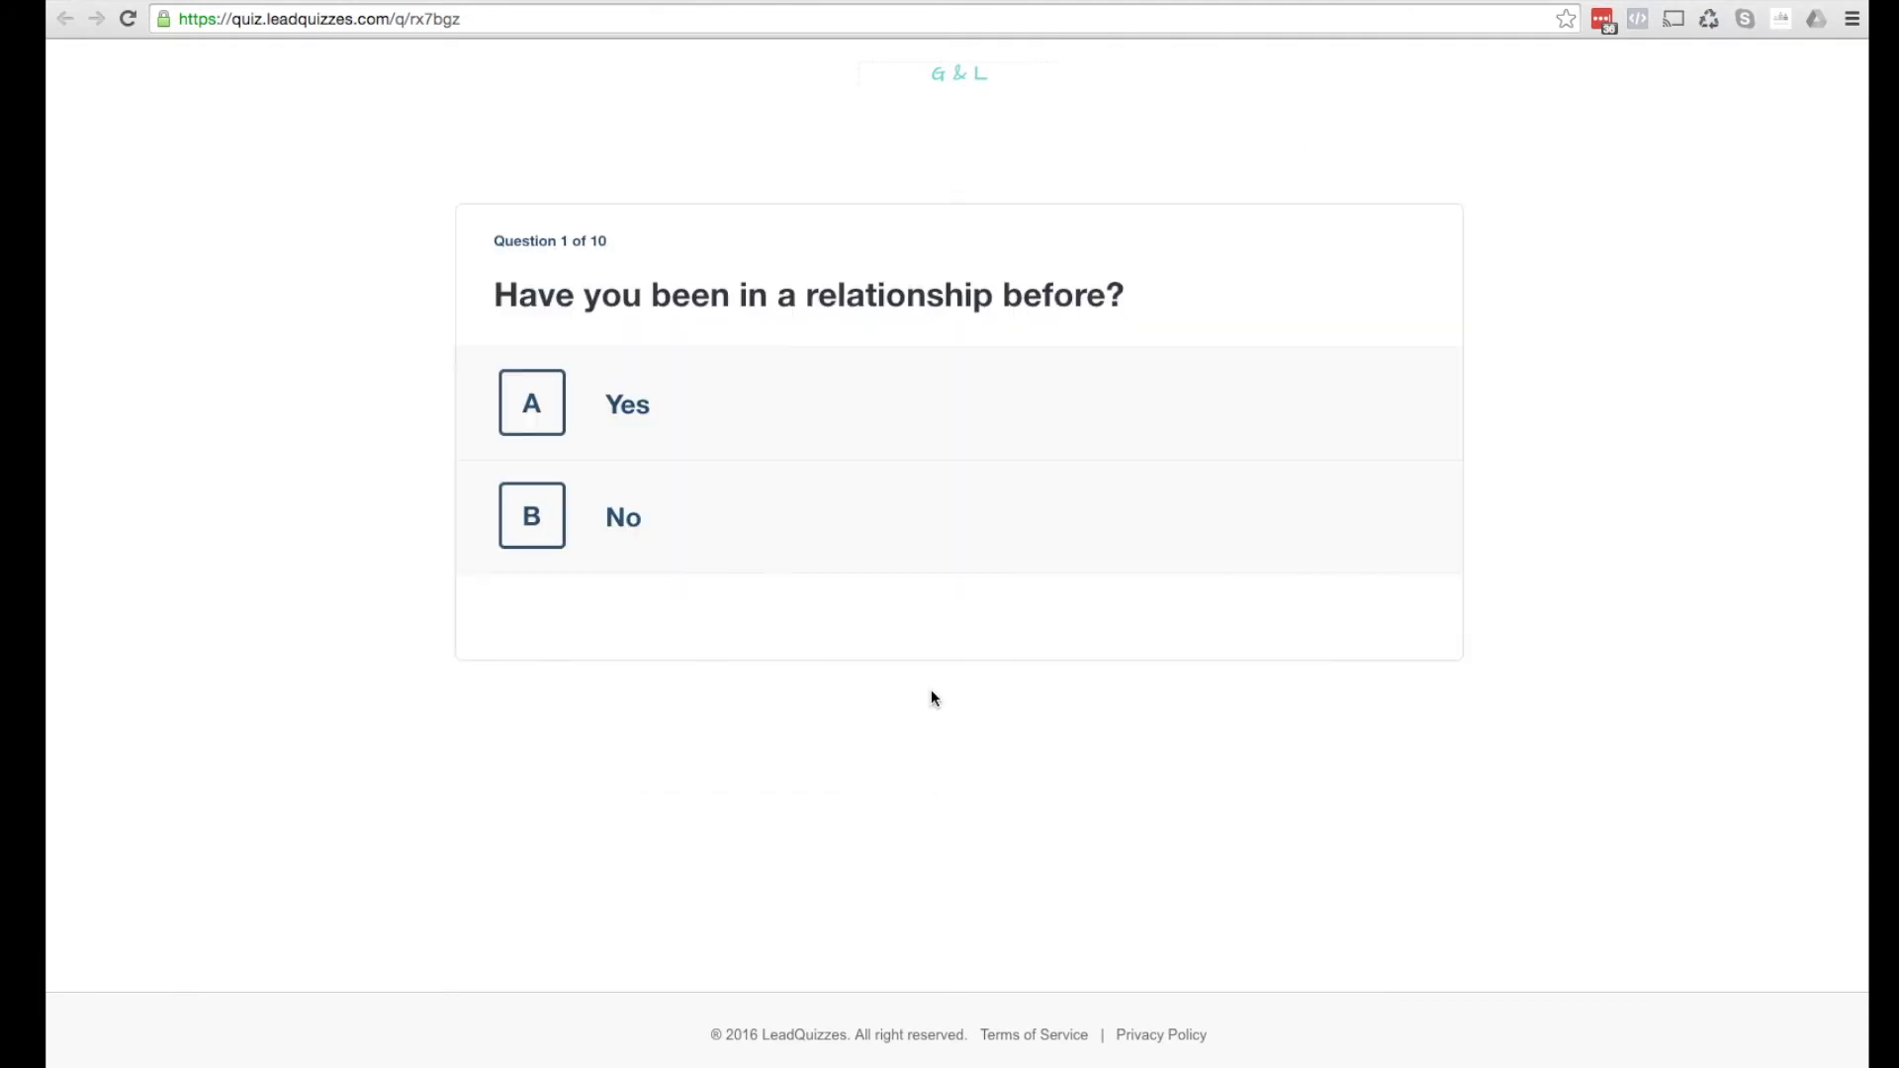
left_click(911, 411)
left_click(880, 502)
left_click(847, 493)
left_click(845, 514)
left_click(844, 540)
left_click(851, 524)
left_click(860, 499)
left_click(857, 502)
left_click(856, 505)
left_click(835, 560)
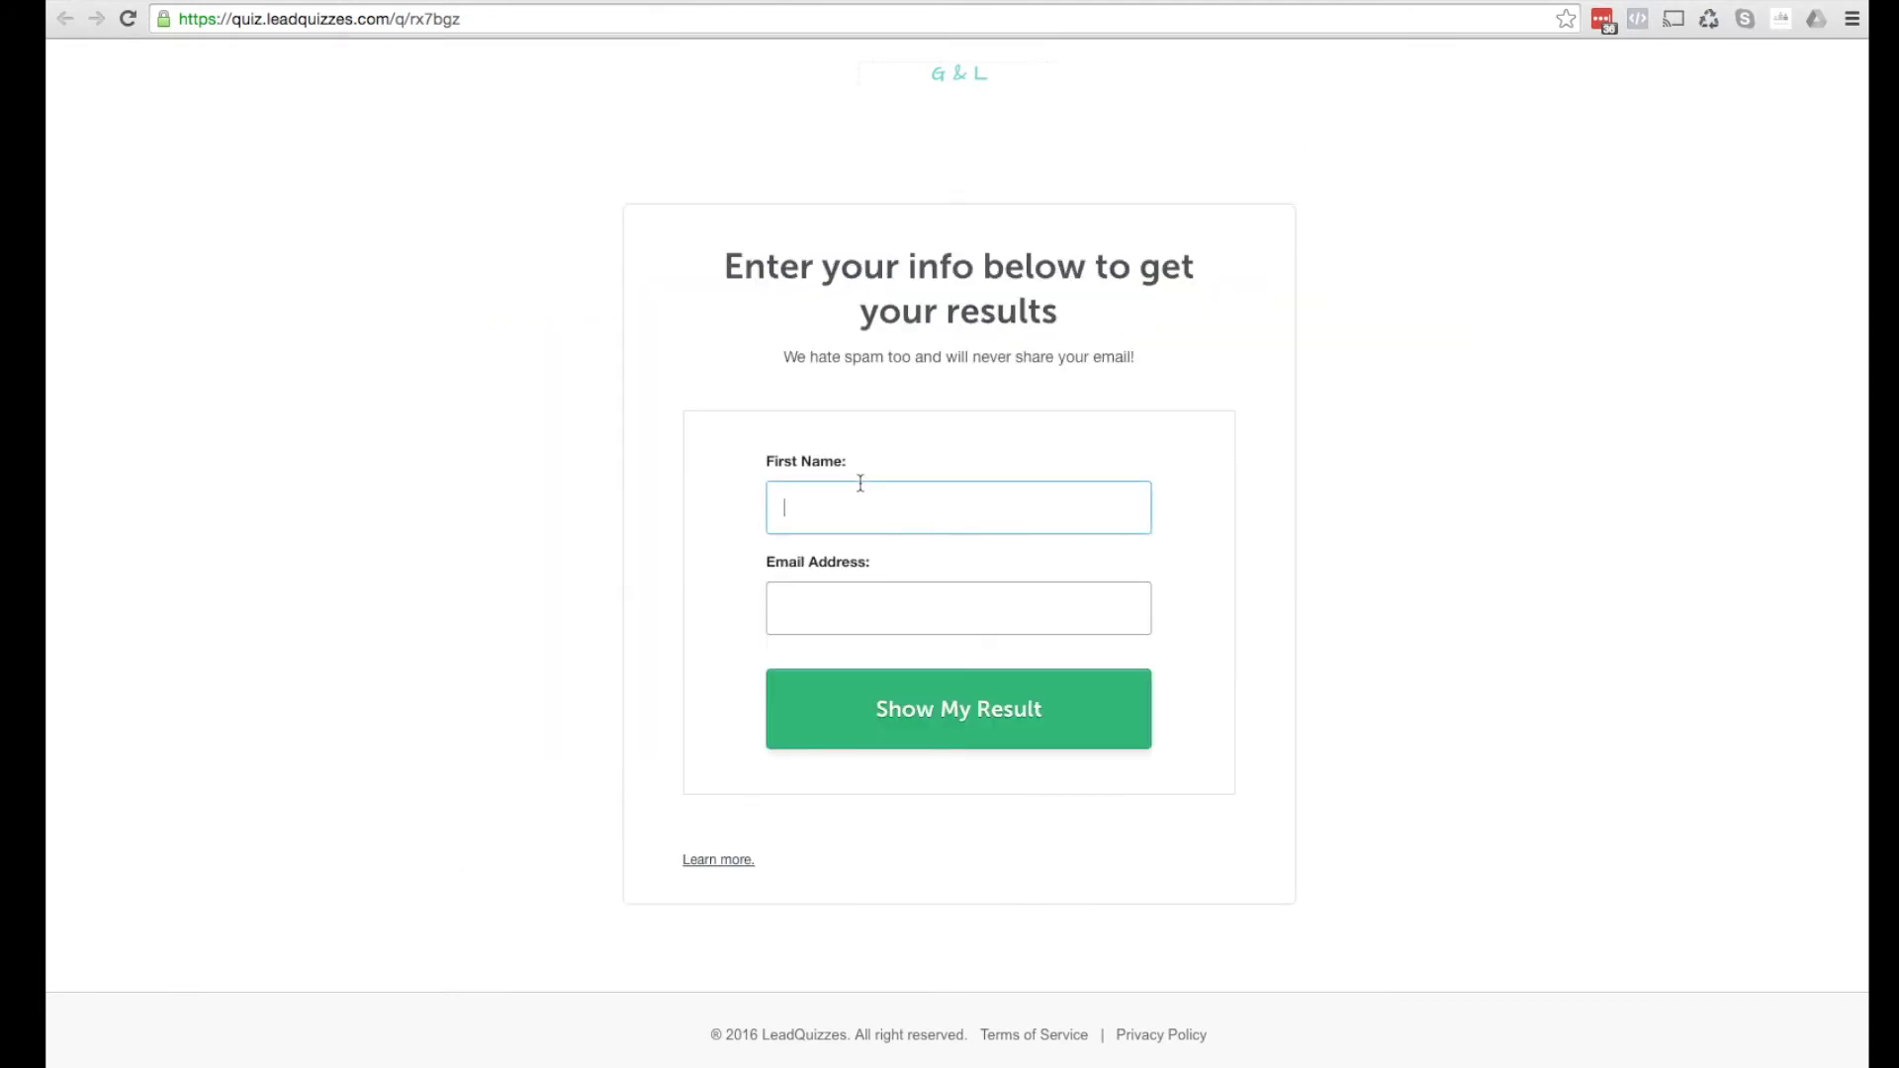
Step: Enter the first name and email address in the lead form and submit it to show the quiz result
type("l")
left_click(813, 560)
left_click(821, 621)
type("l")
left_click(839, 650)
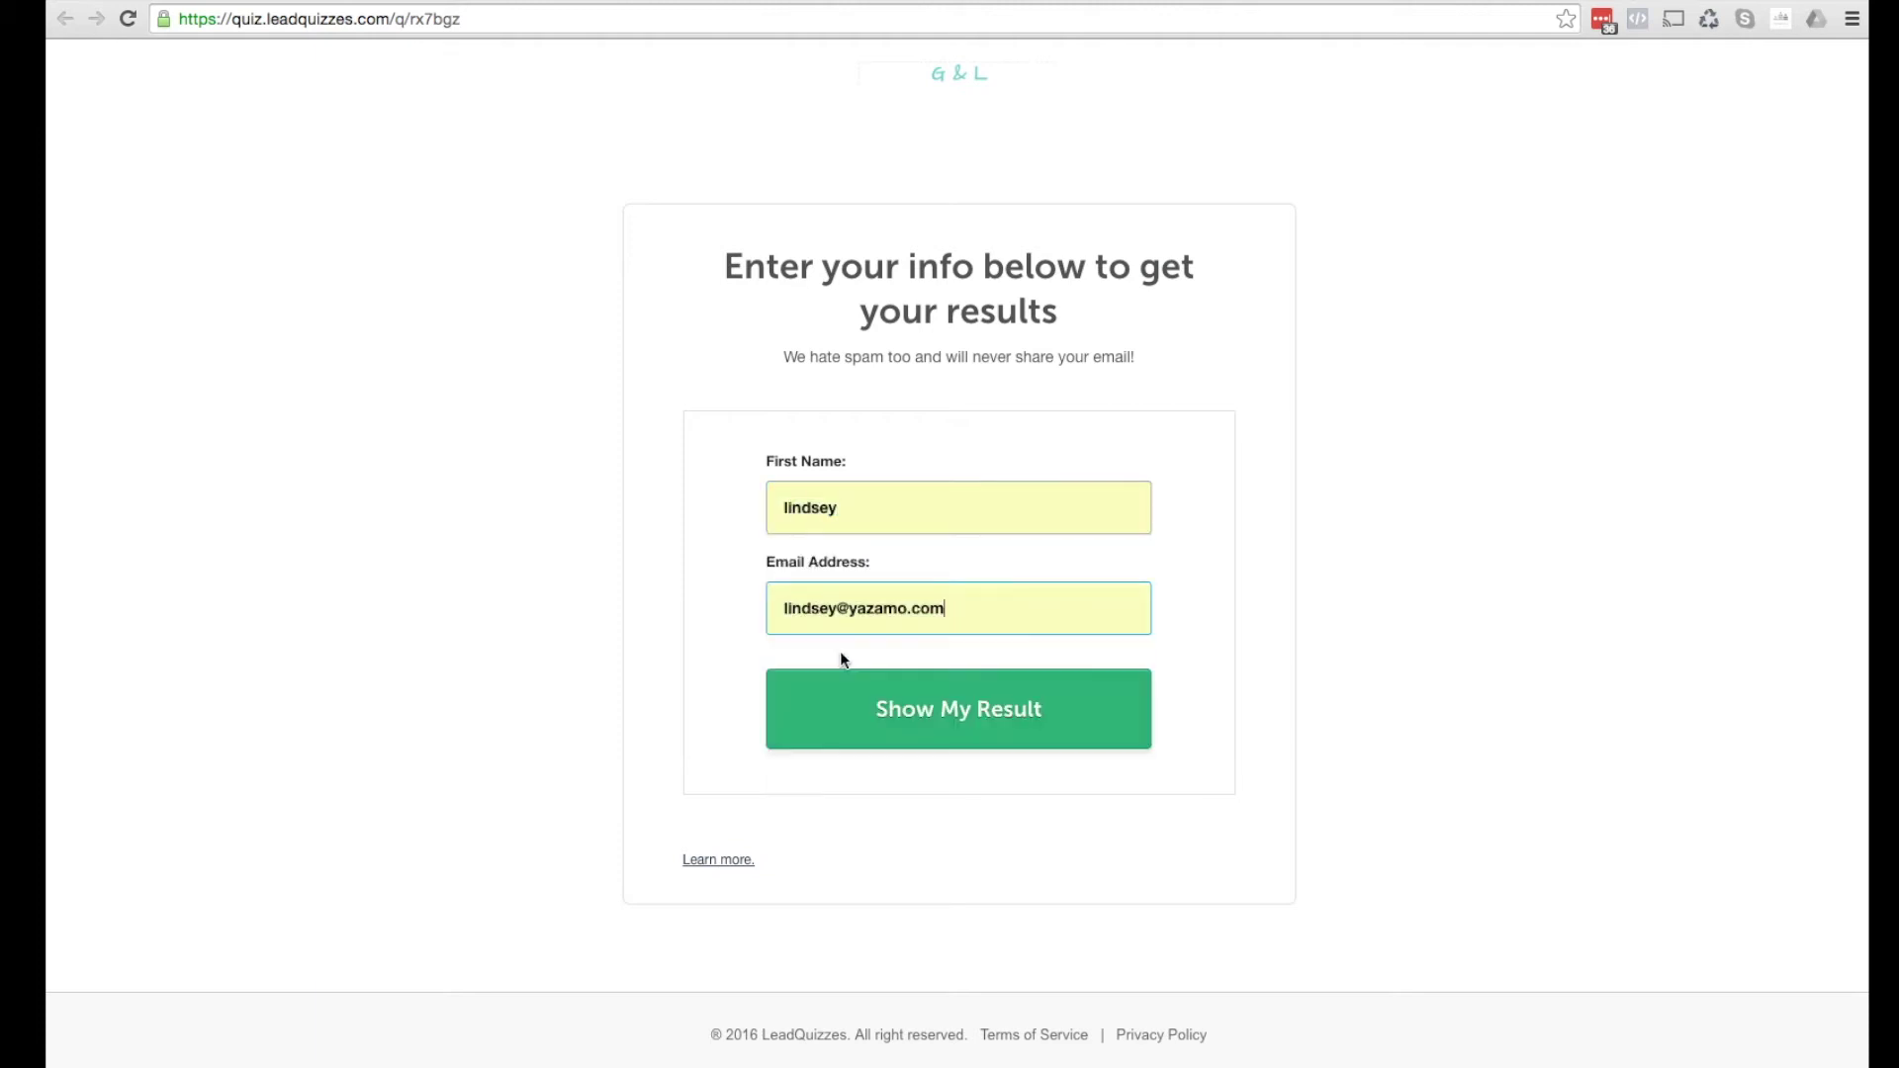
left_click(985, 714)
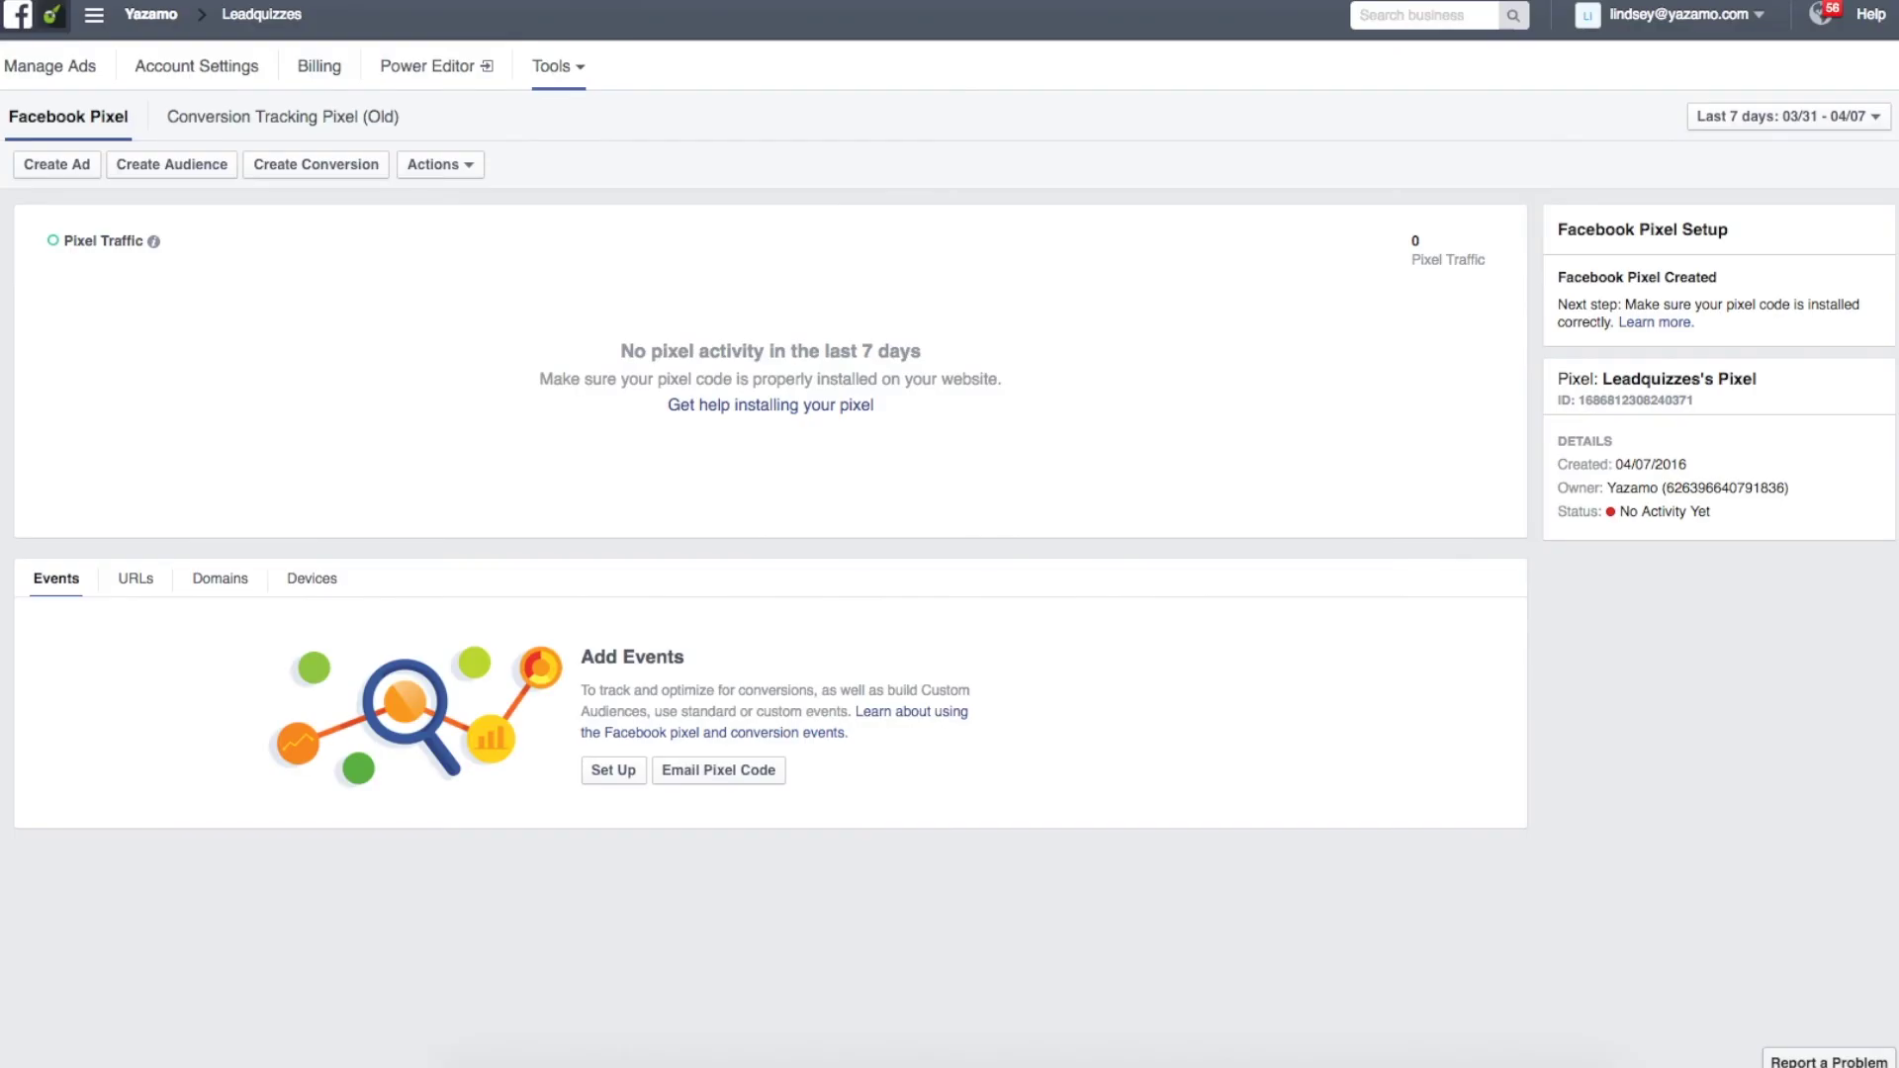
left_click(573, 74)
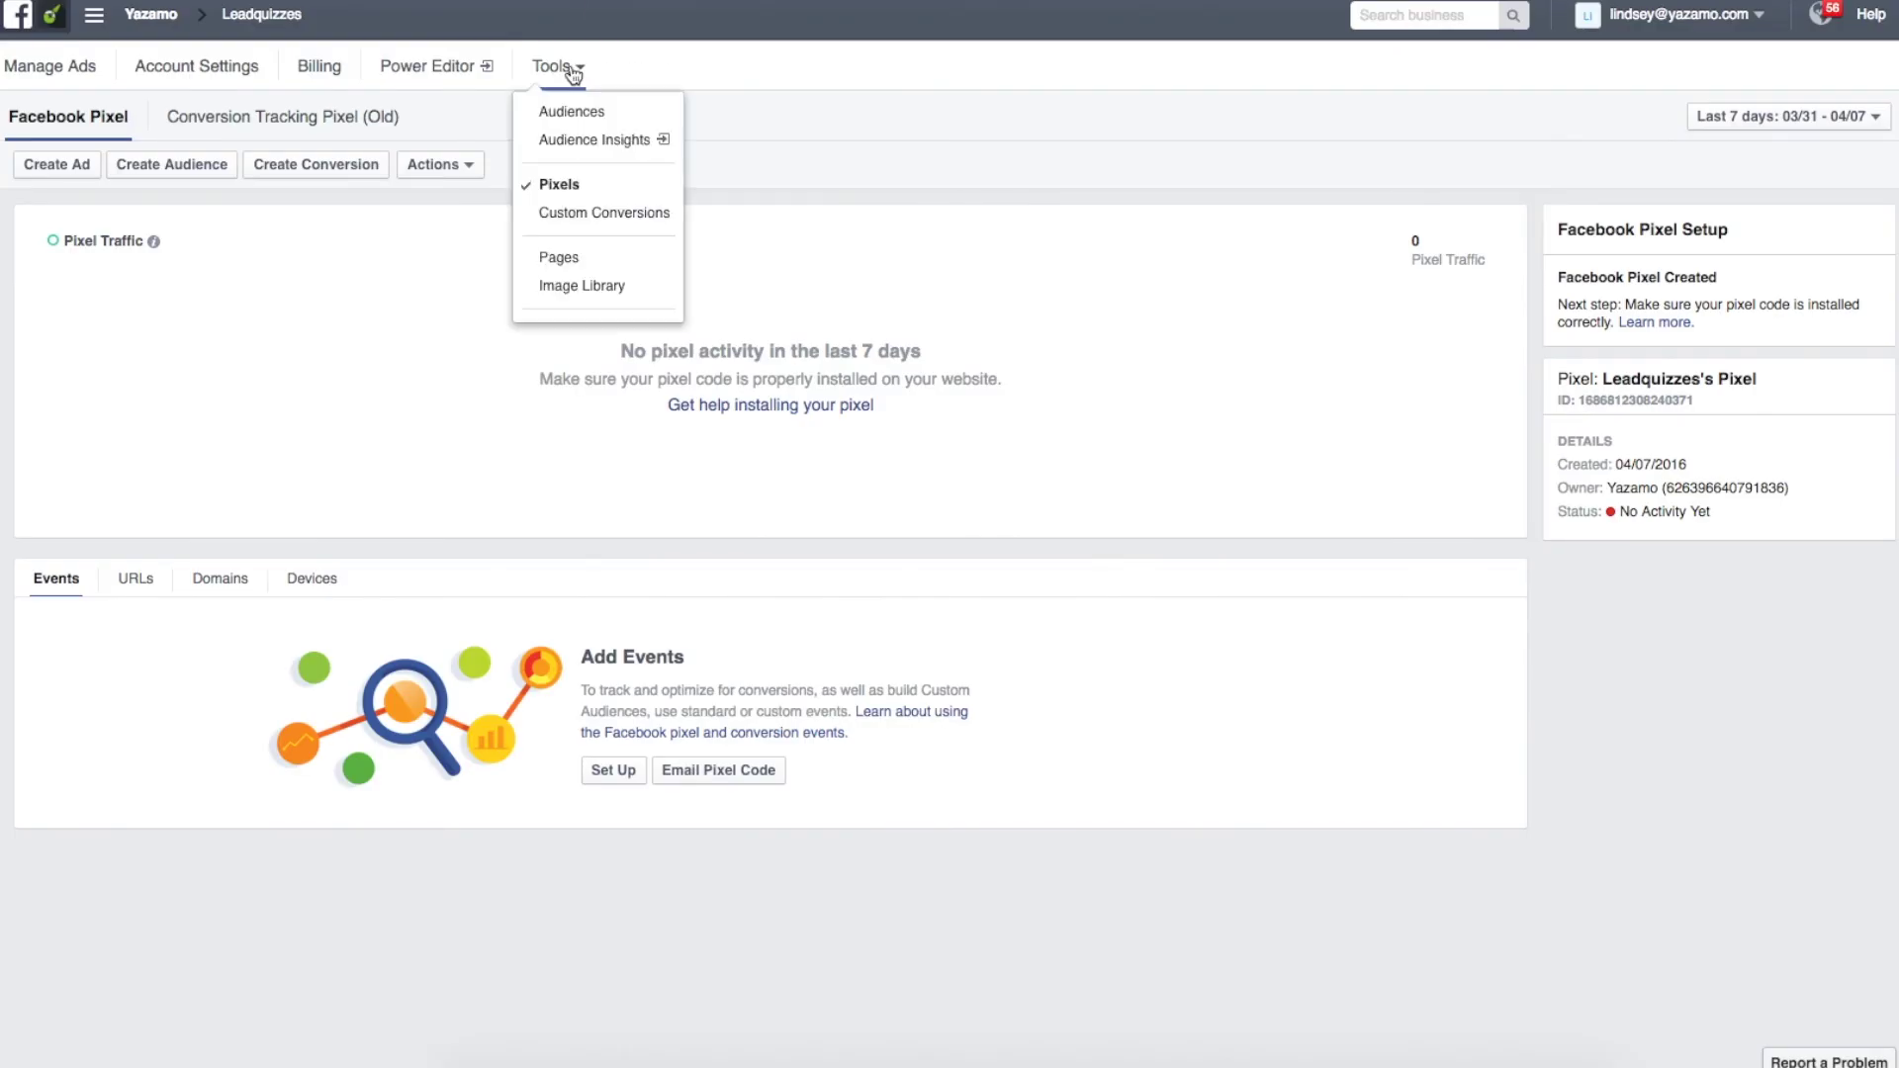
left_click(629, 215)
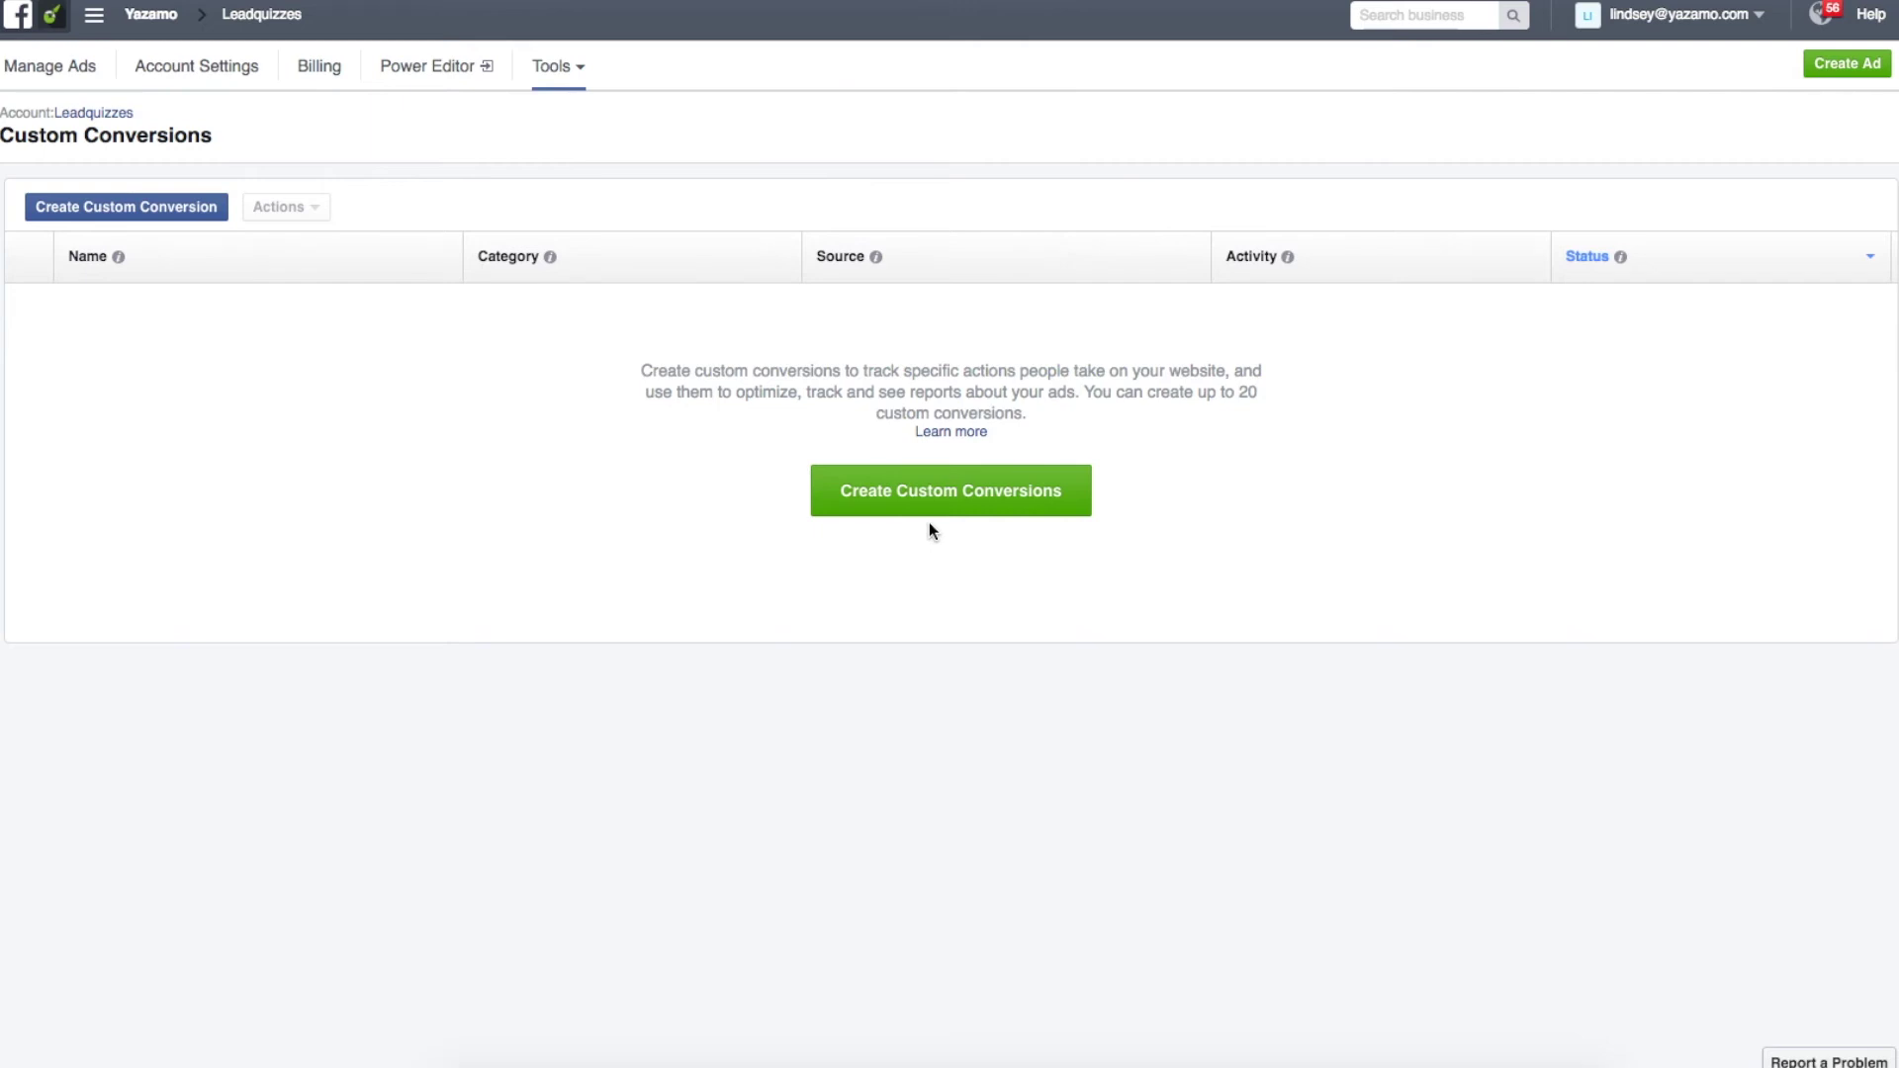
left_click(949, 488)
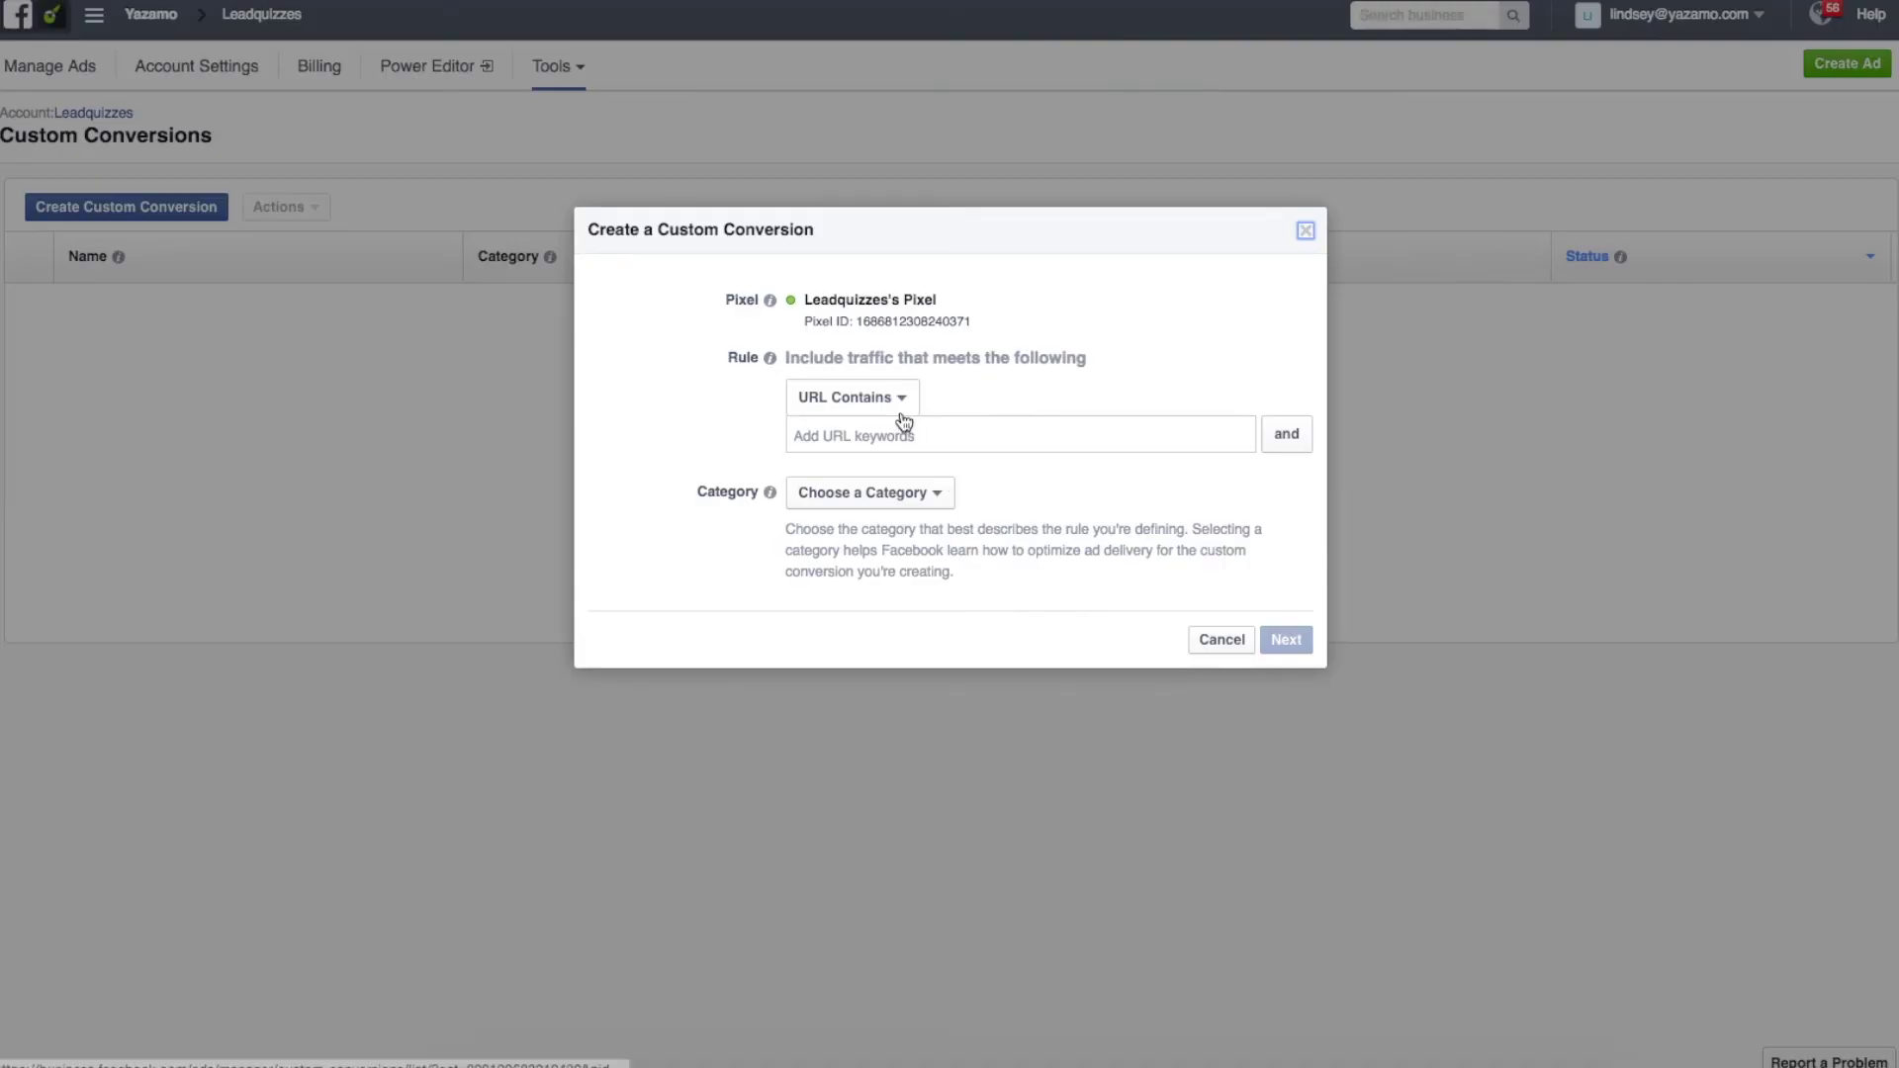
left_click(900, 399)
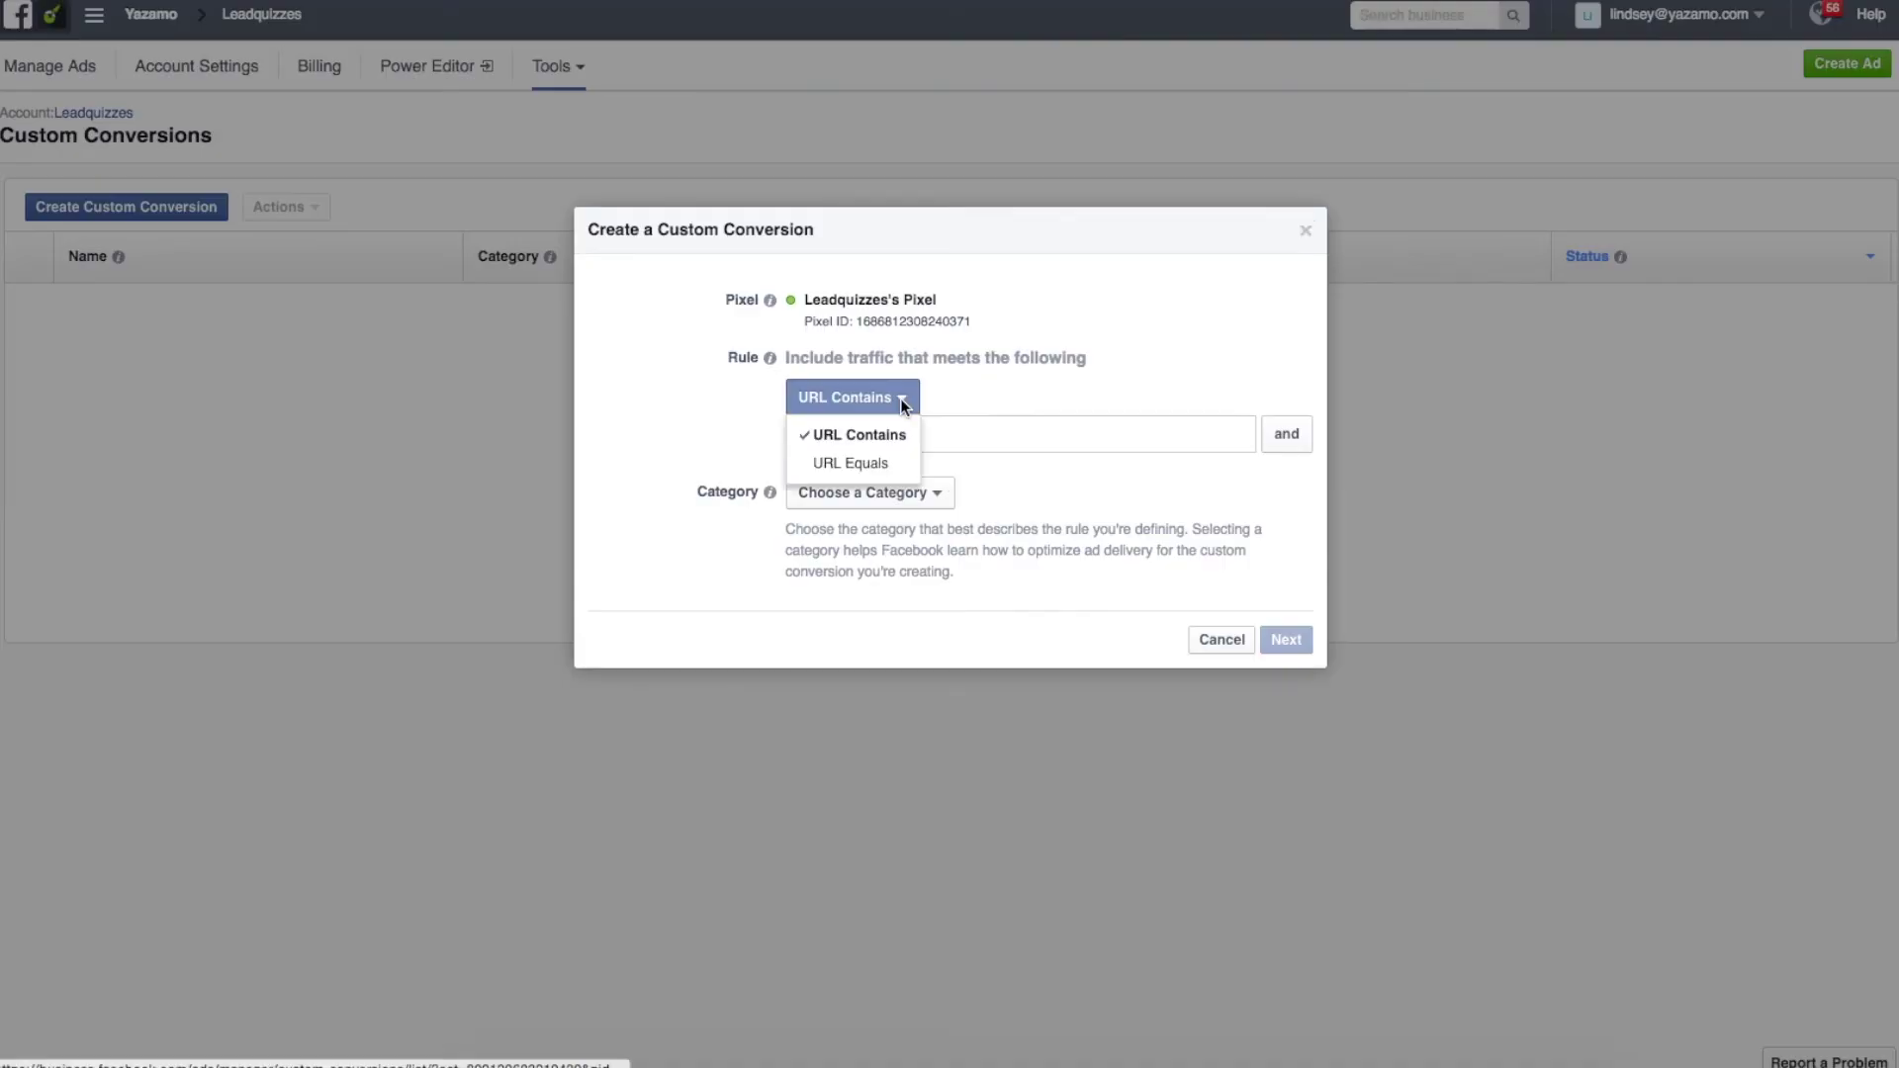
left_click(857, 472)
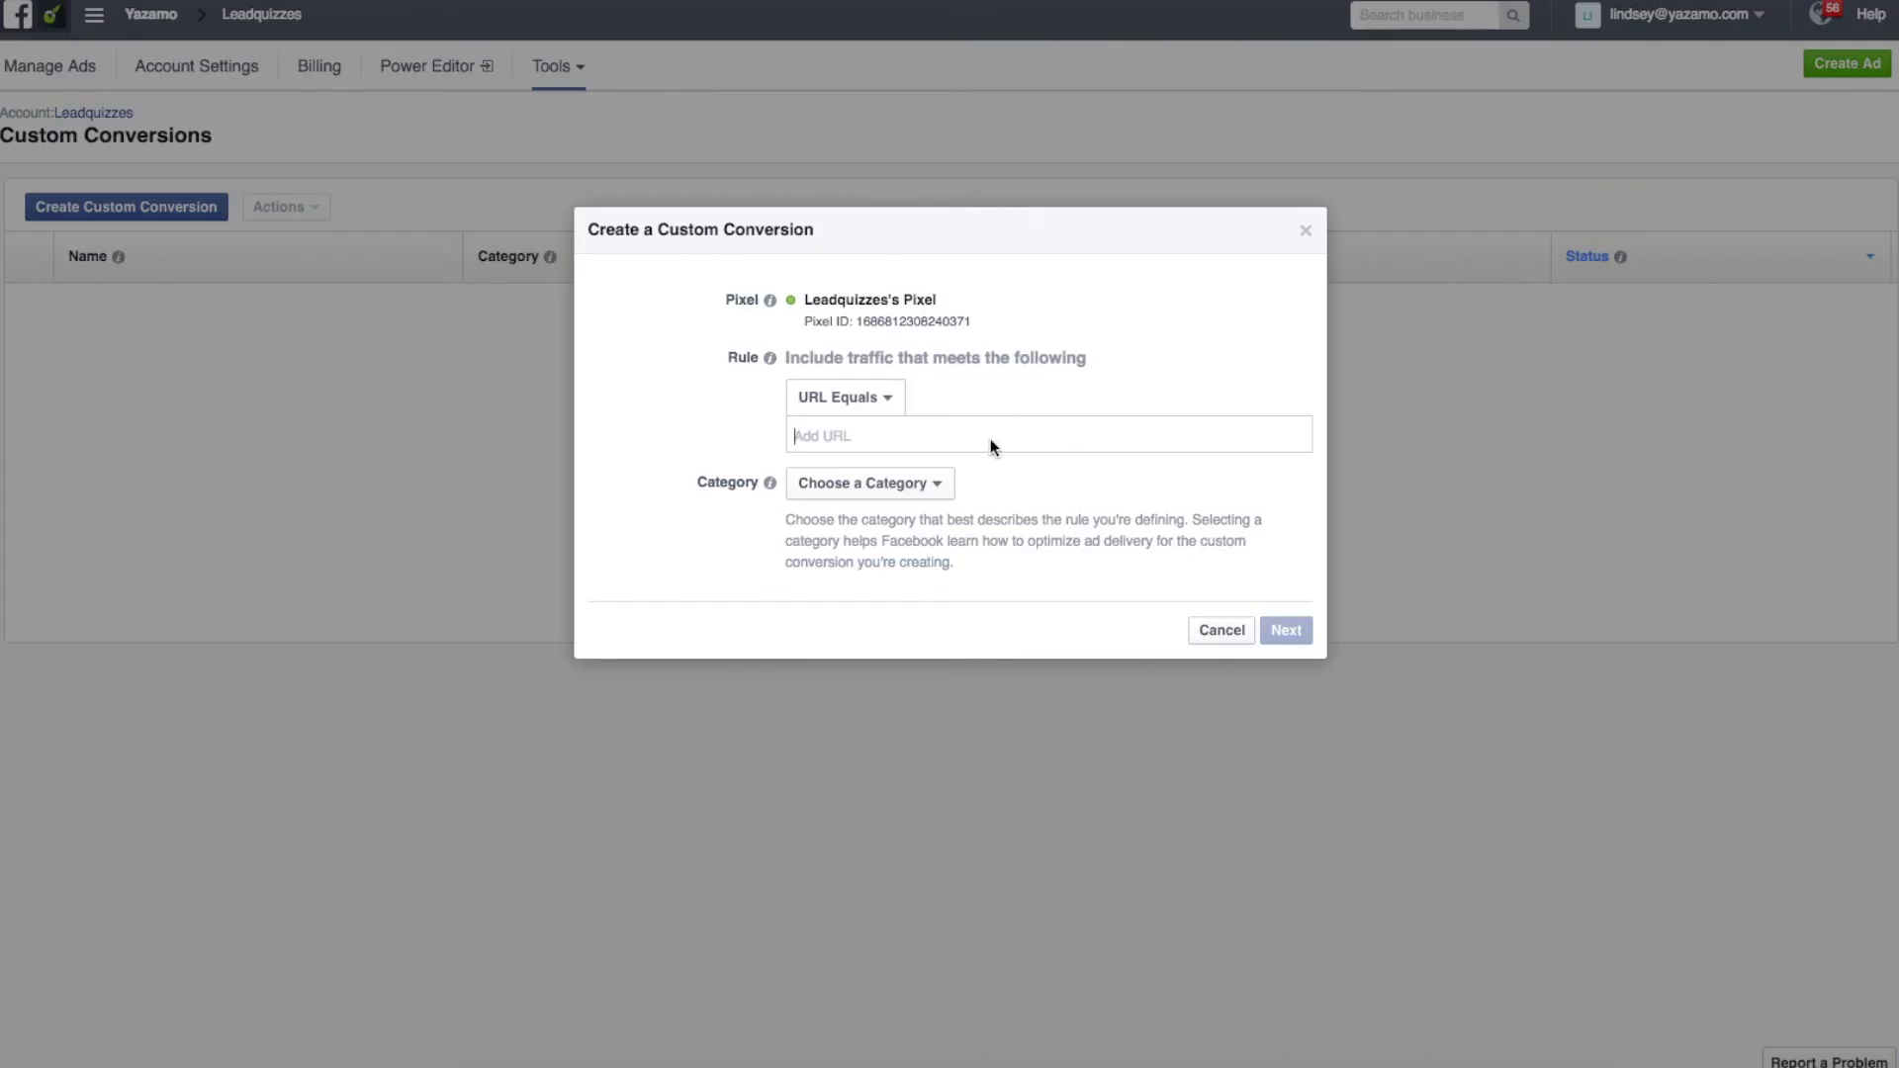
key("ctrl+v")
key("Return")
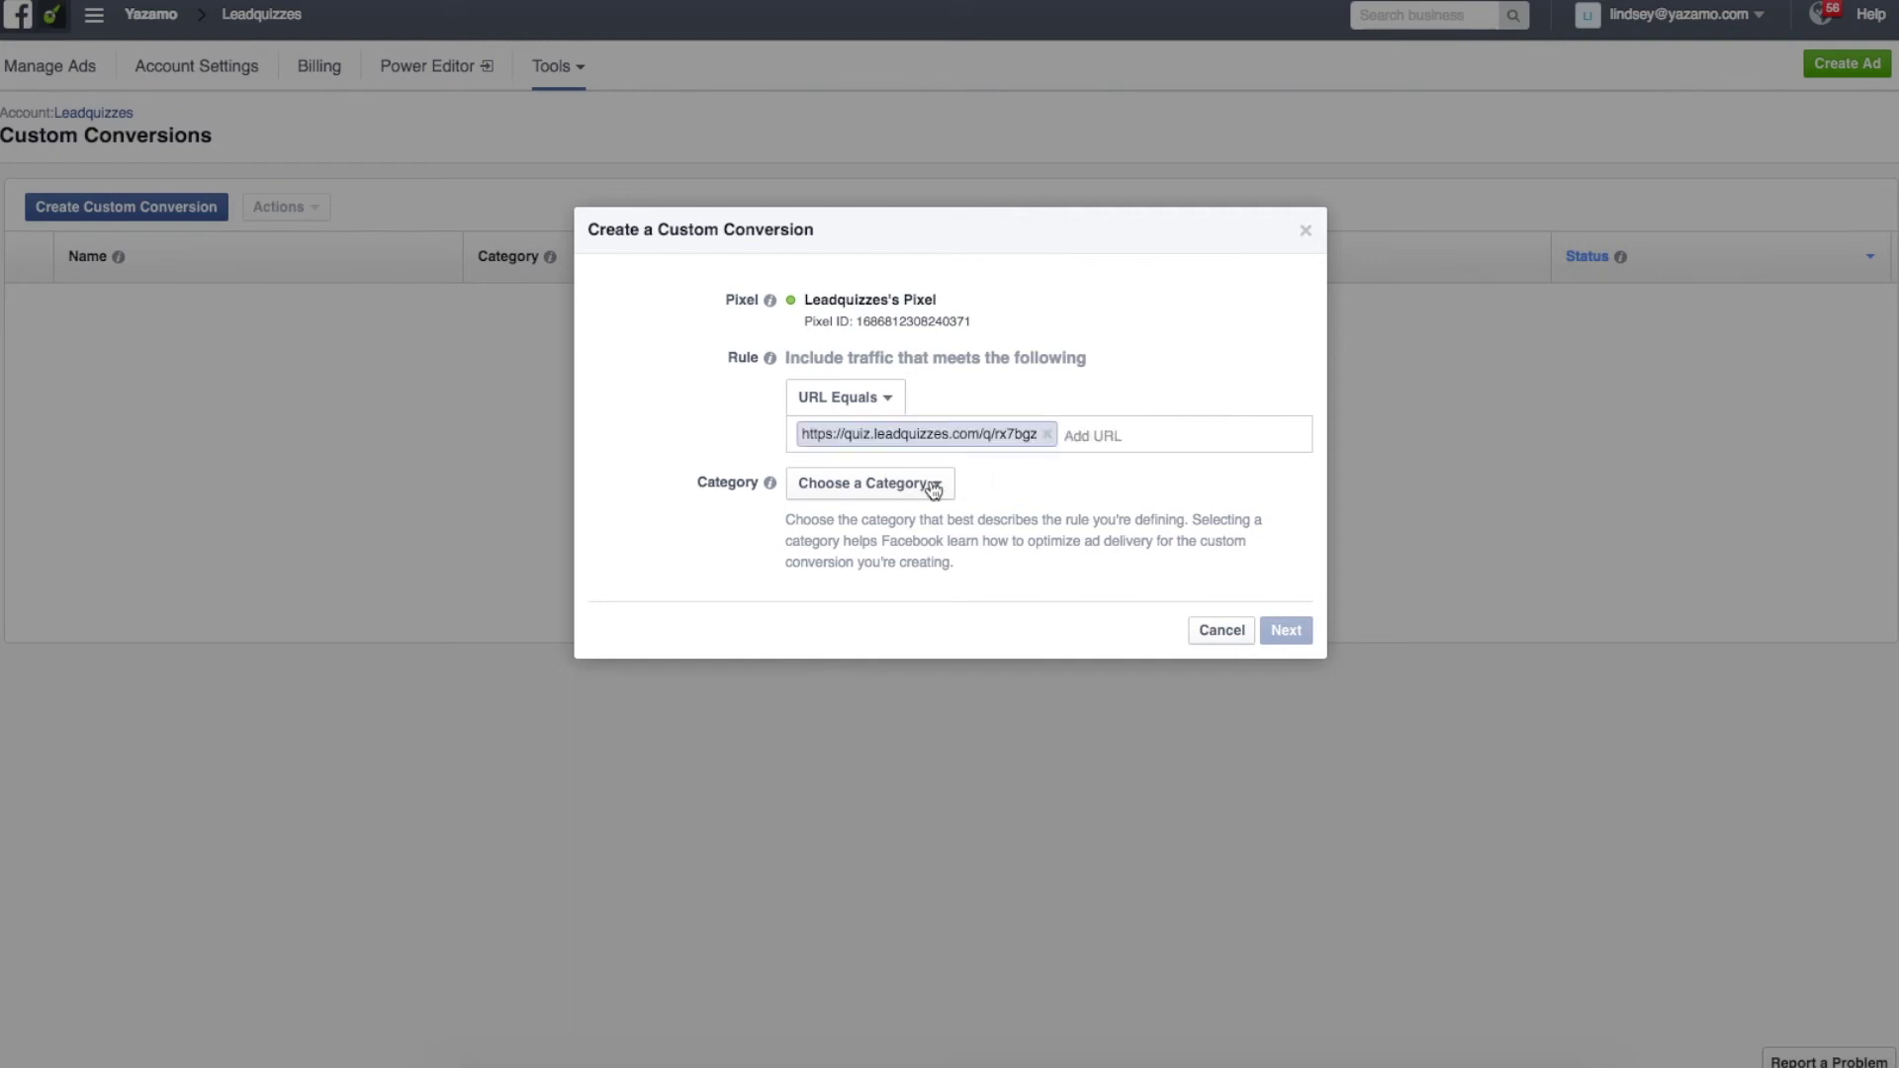
Step: Set the conversion category to Lead and create the custom conversion with the name "quiz leads"
left_click(816, 494)
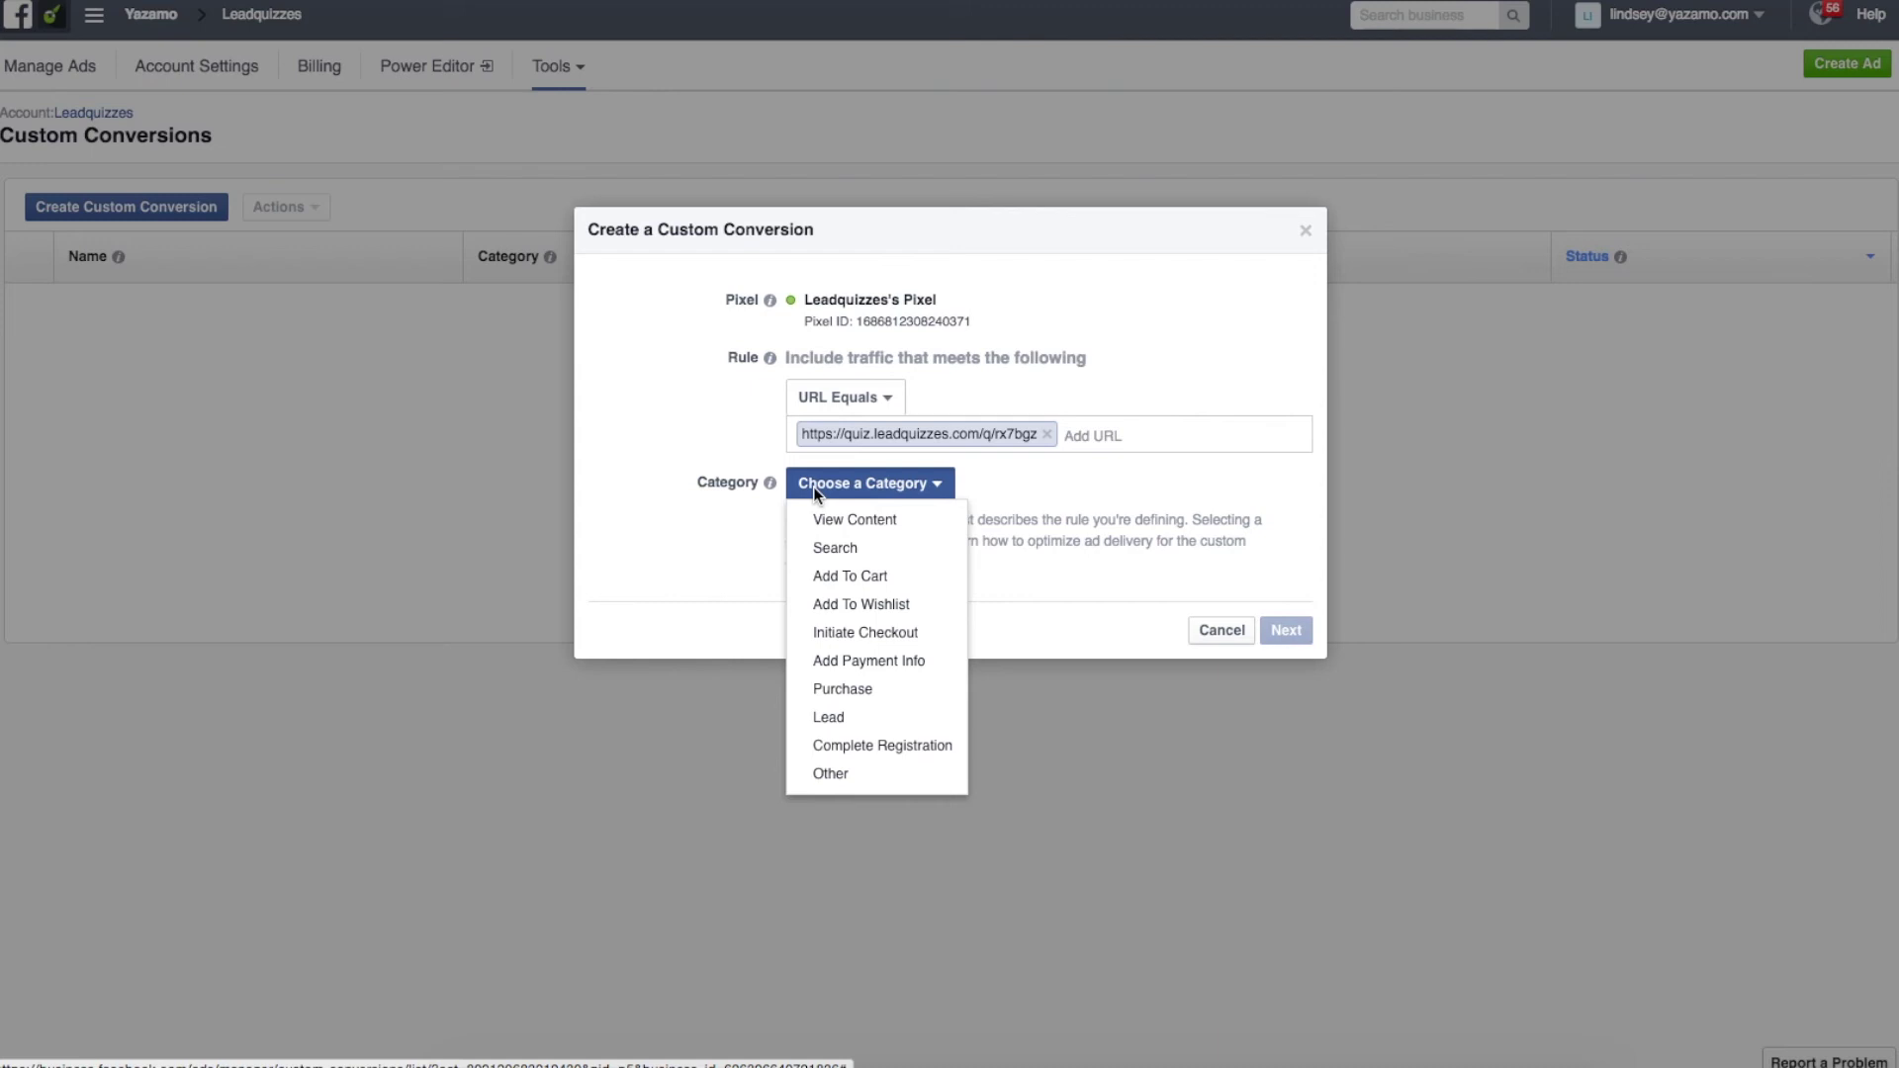
left_click(828, 720)
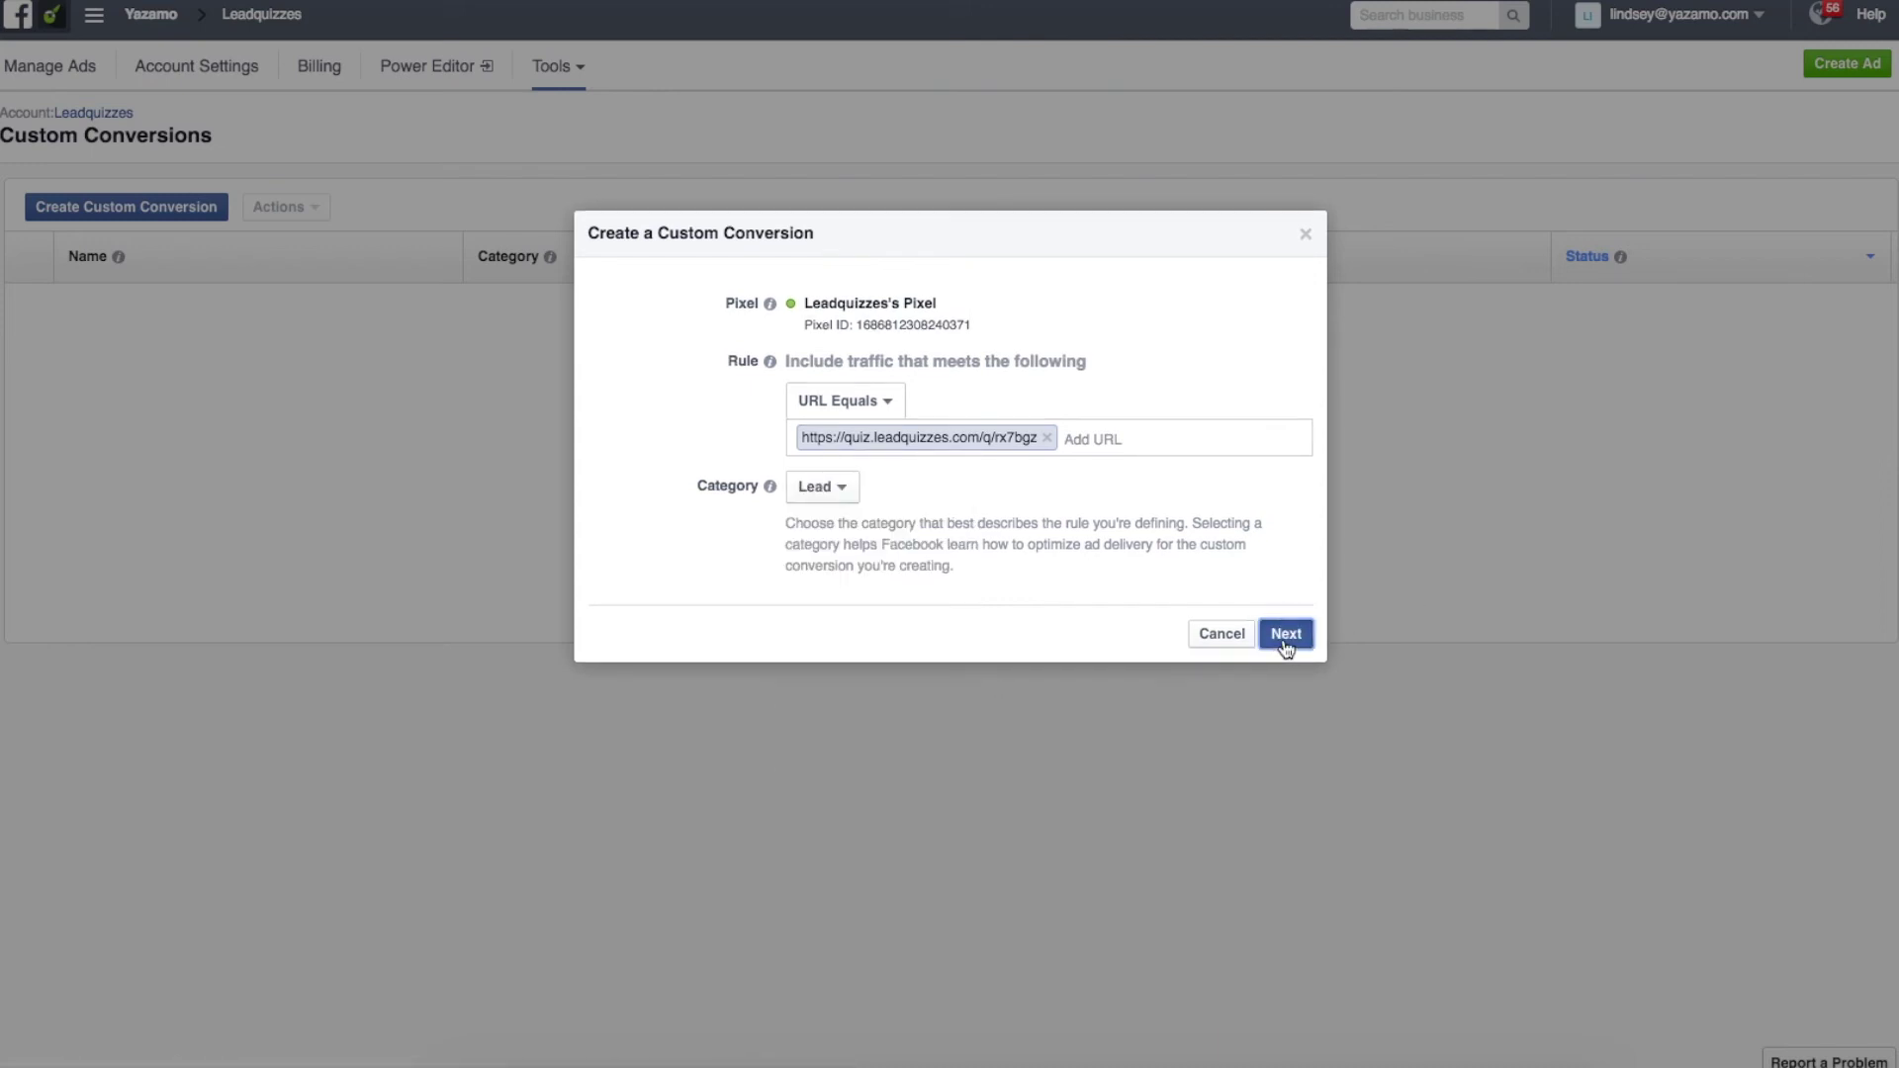
left_click(1284, 635)
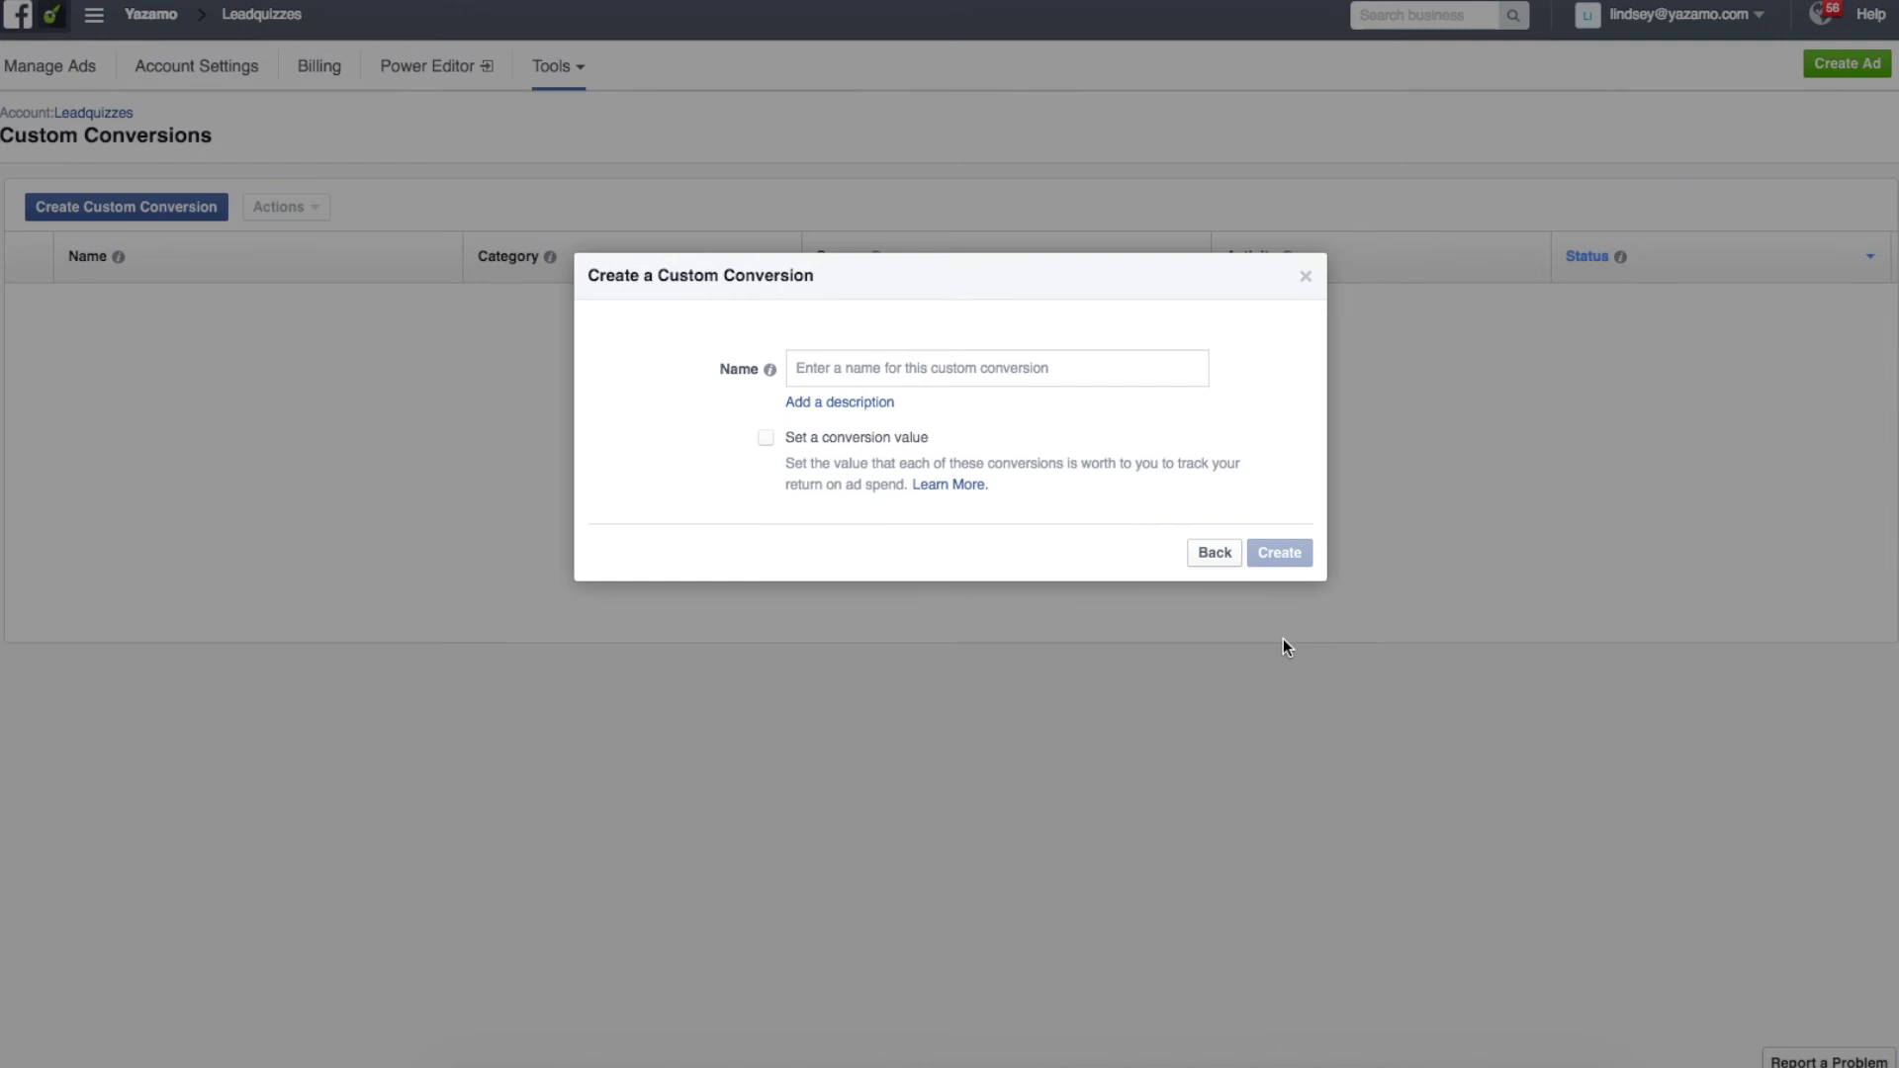
left_click(954, 371)
type("quiz leads")
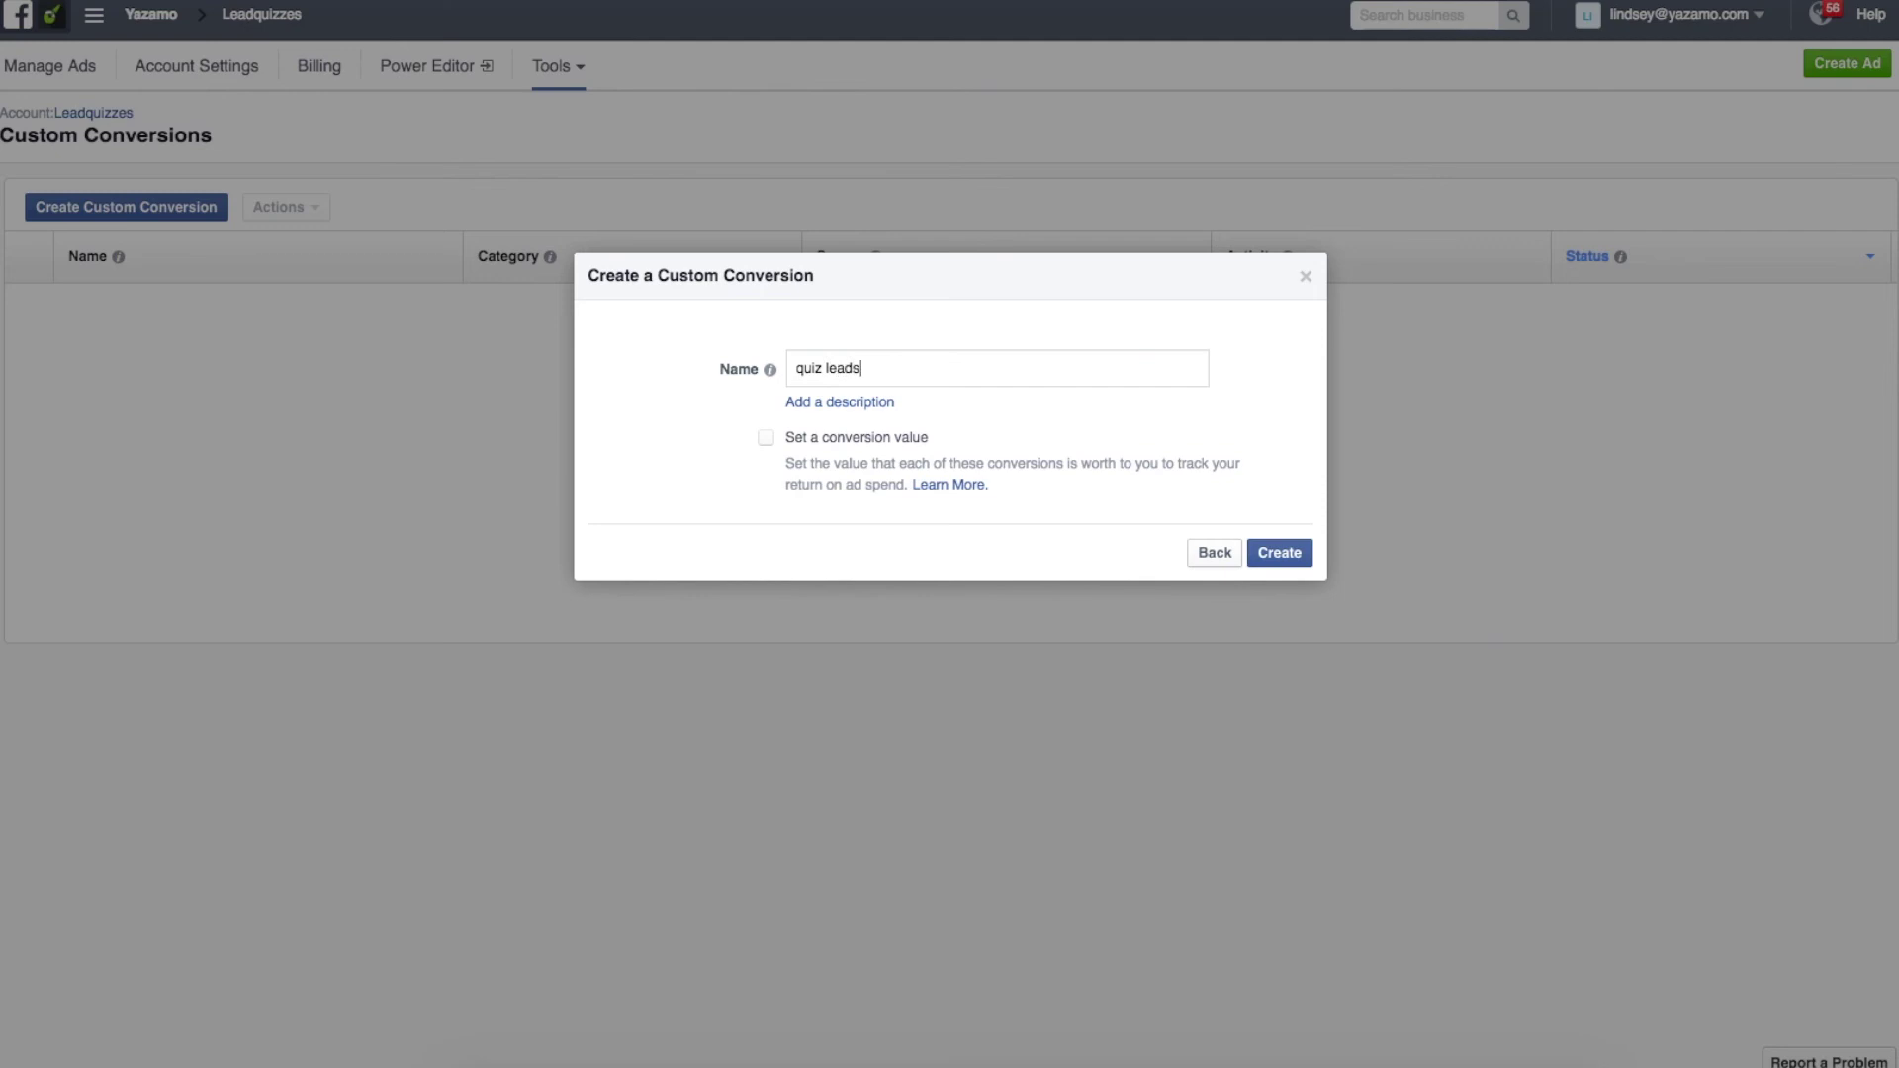
left_click(1275, 552)
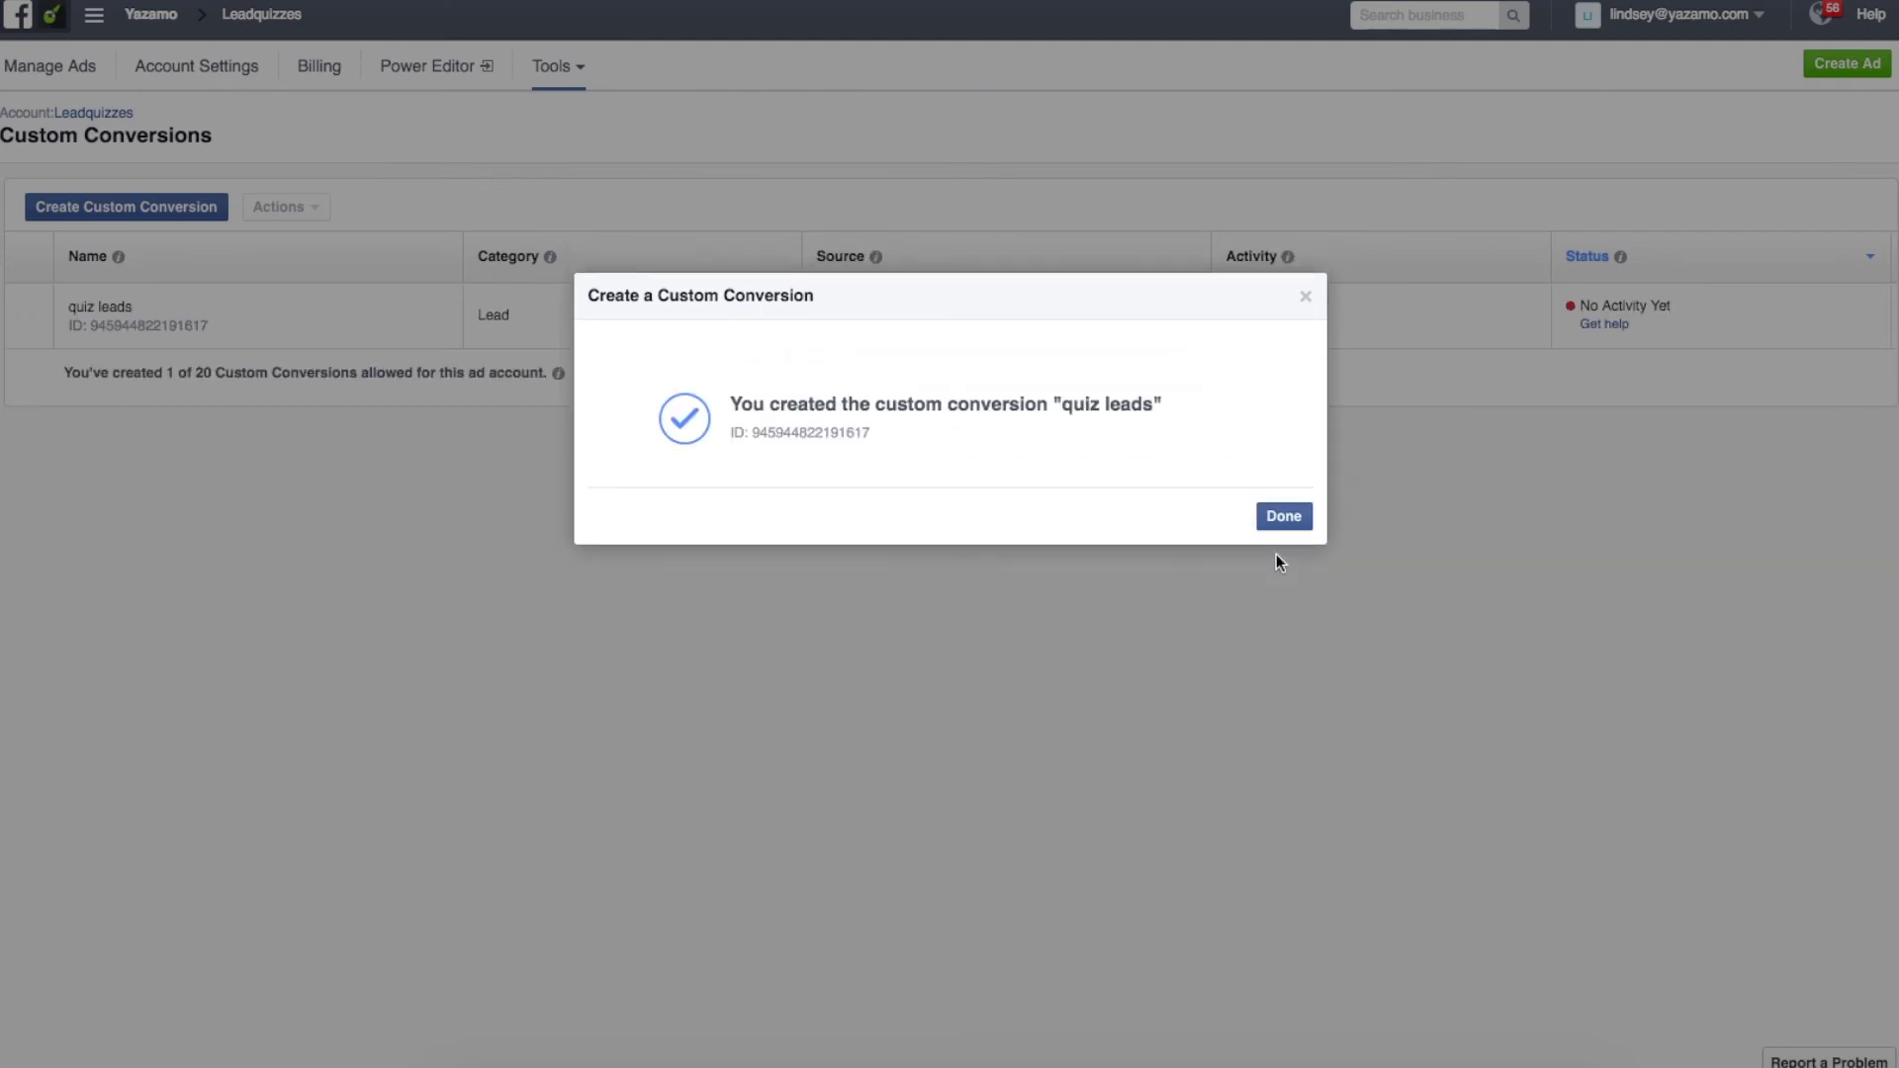
left_click(1275, 518)
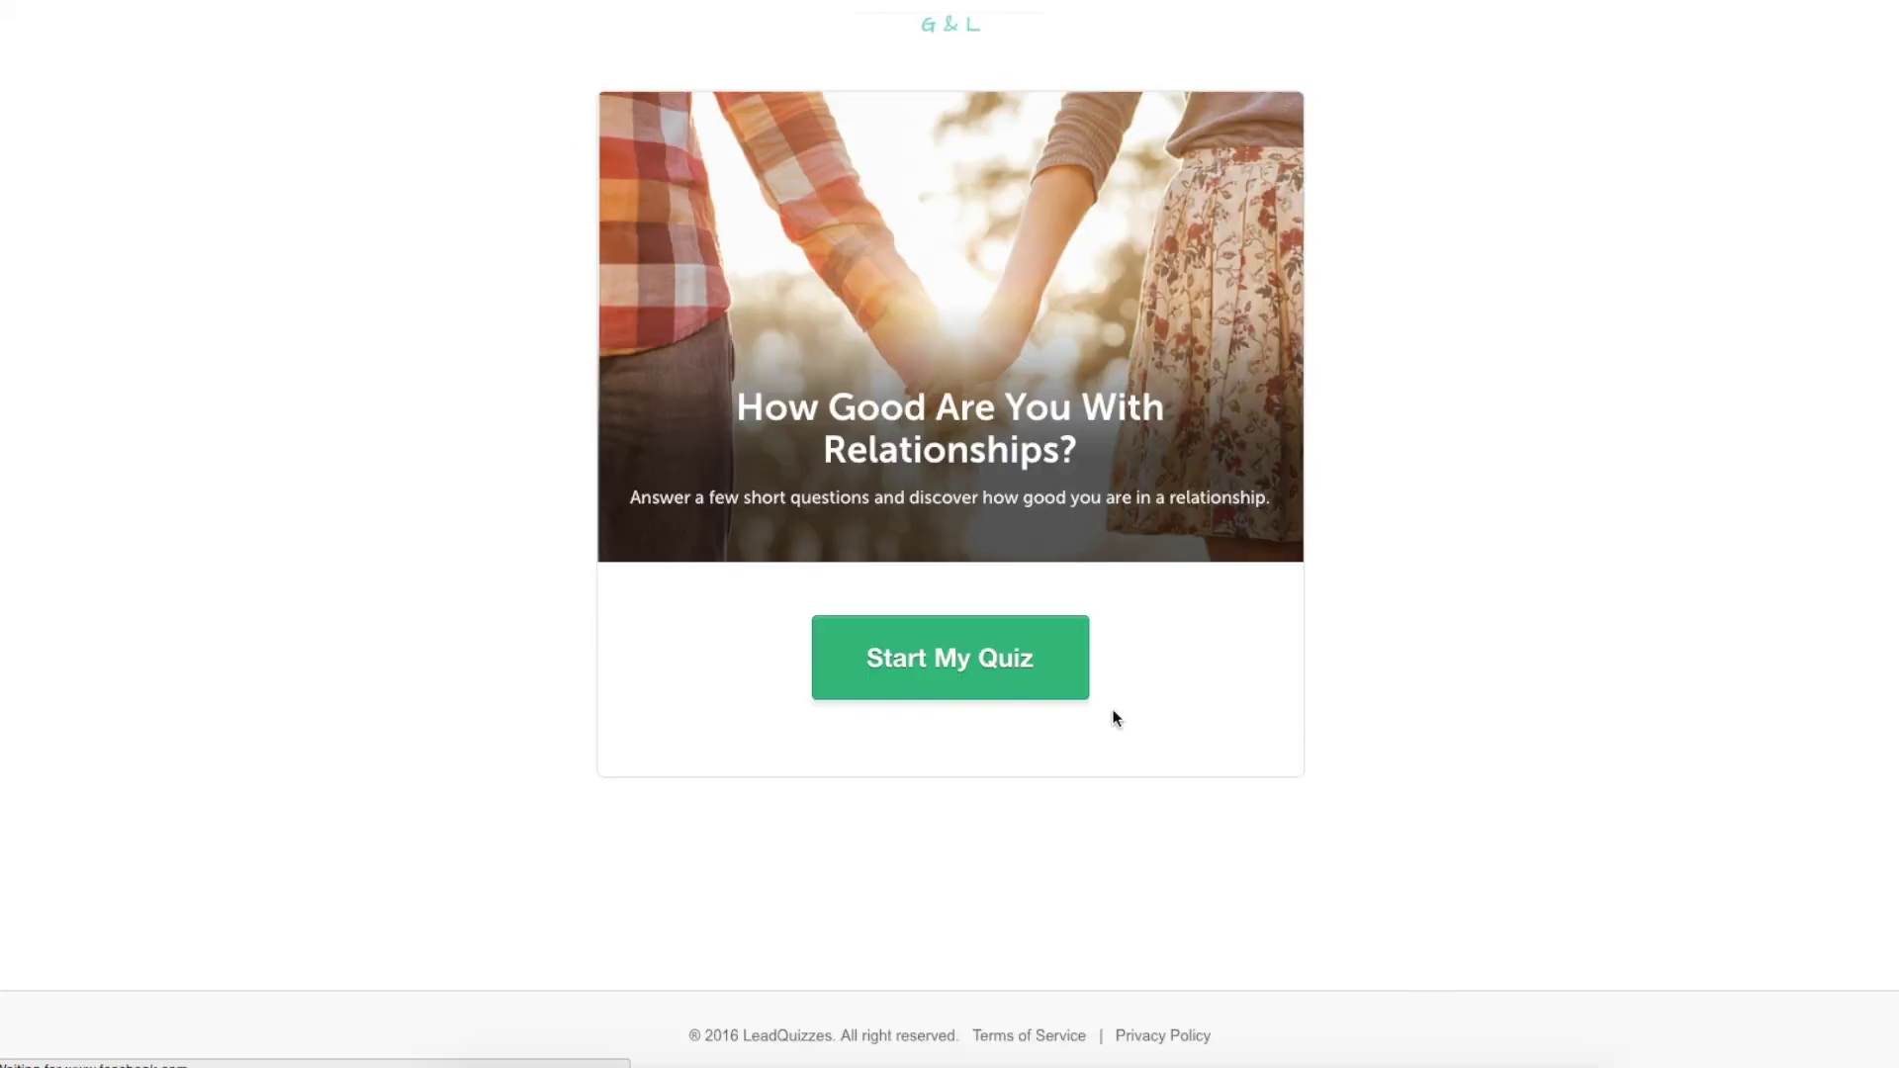
Step: Start the published relationship quiz again and answer all ten questions to generate a test conversion
left_click(1003, 680)
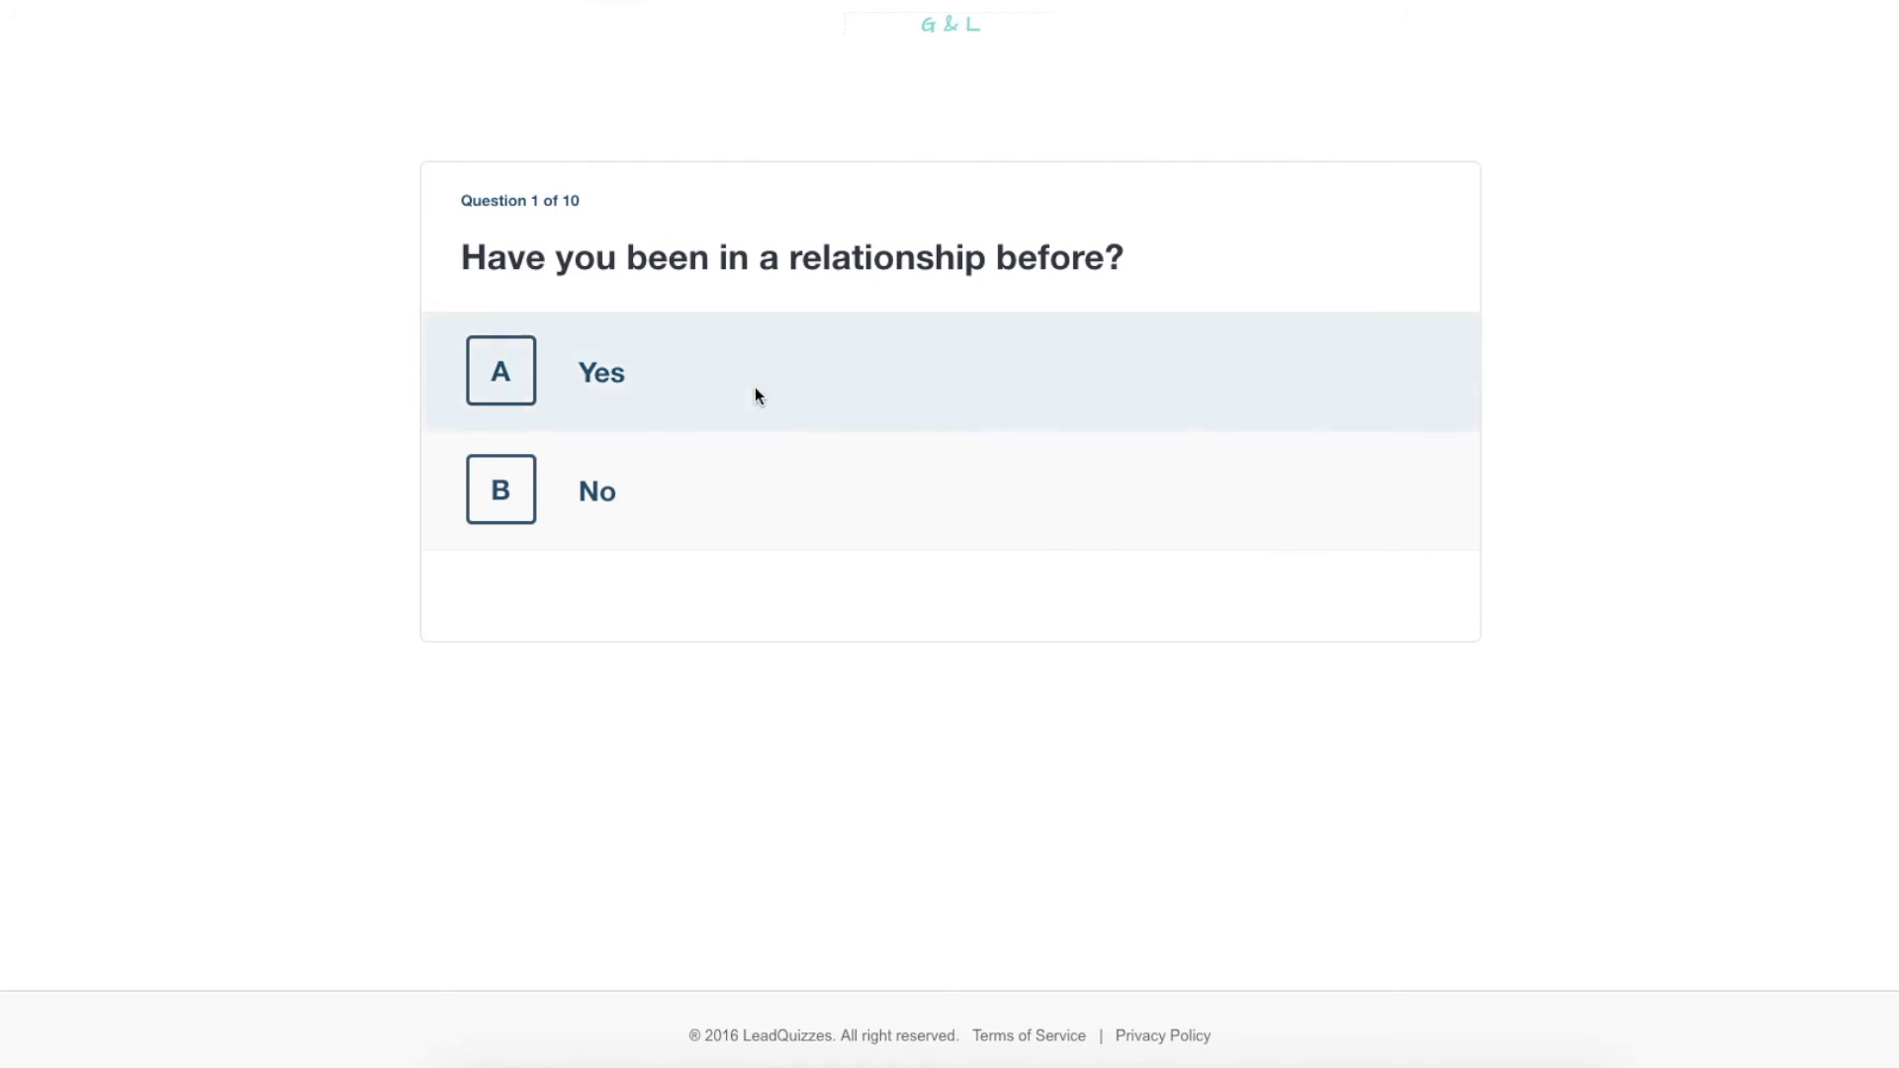
left_click(755, 388)
left_click(710, 464)
left_click(704, 480)
left_click(701, 450)
left_click(696, 435)
left_click(693, 435)
left_click(692, 450)
left_click(696, 479)
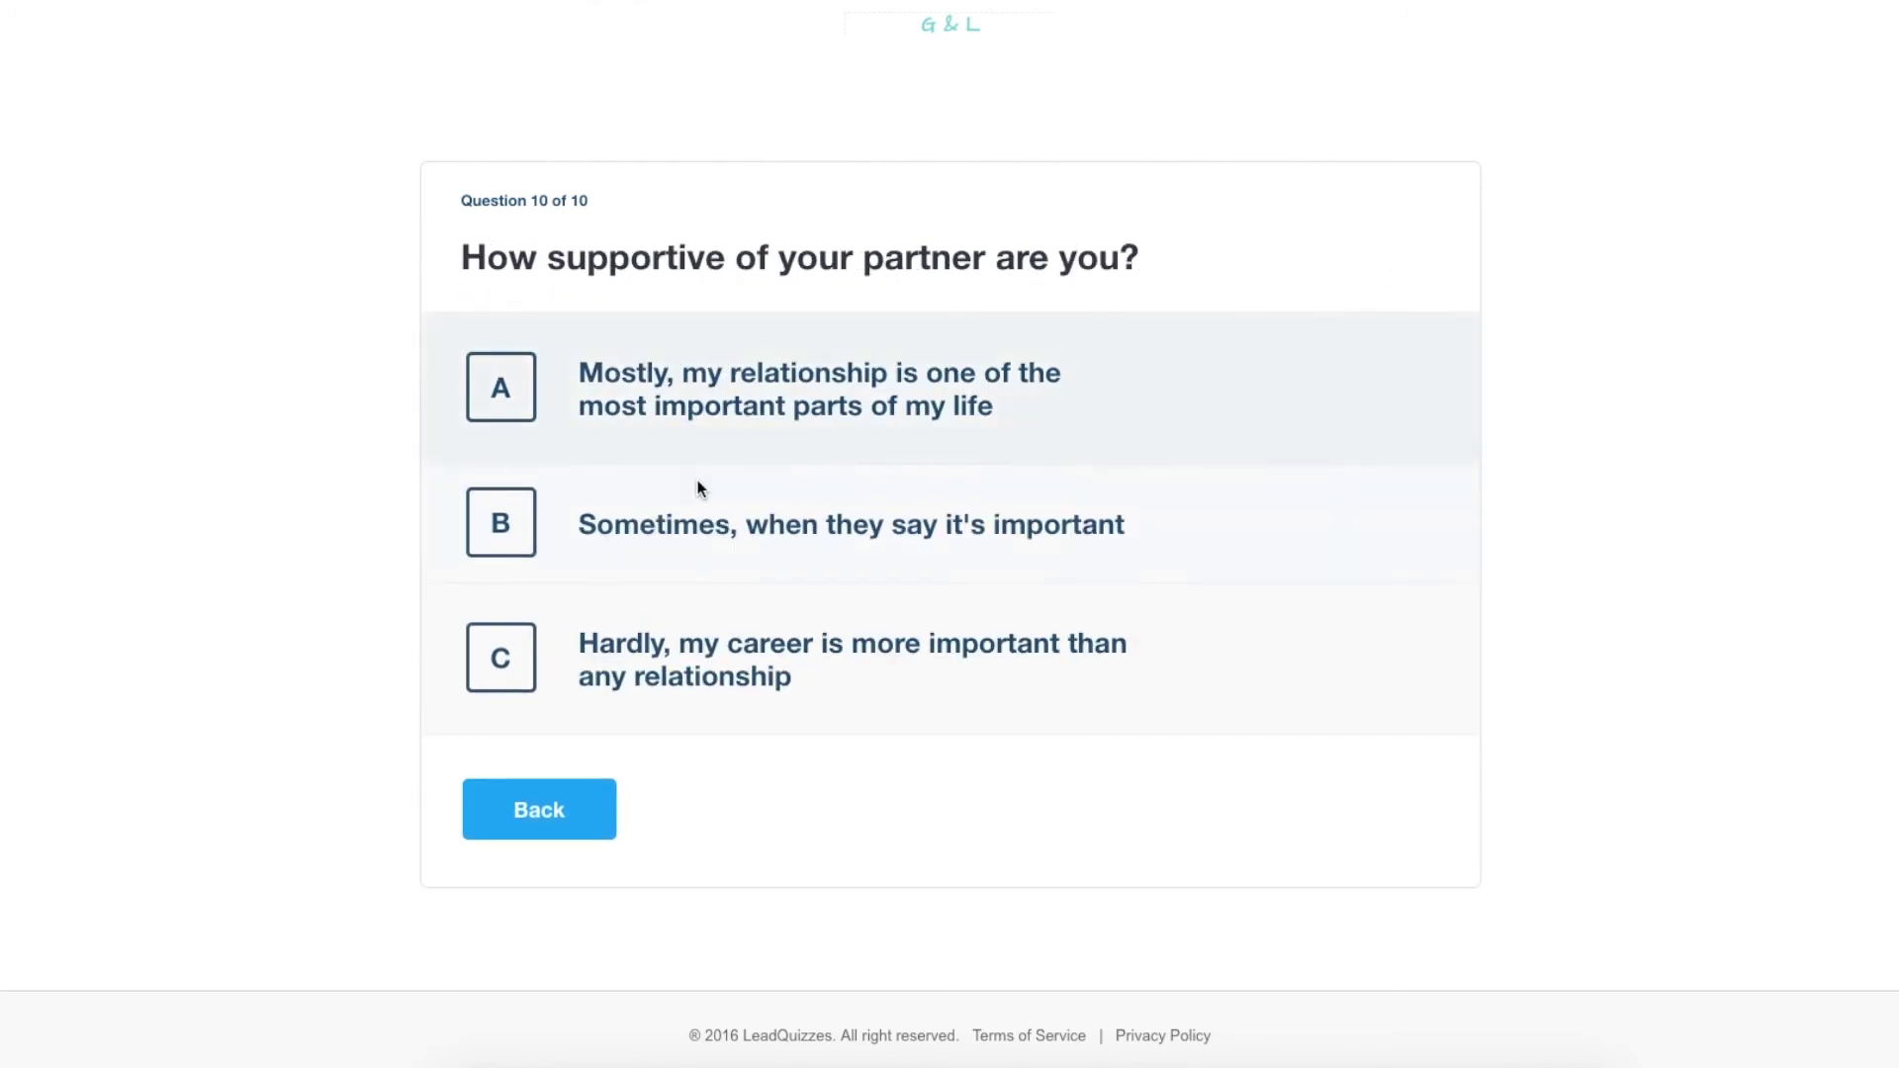
left_click(697, 482)
Step: Complete the second test run's lead form with the first name and email address and submit it
left_click(877, 467)
type("lindsey")
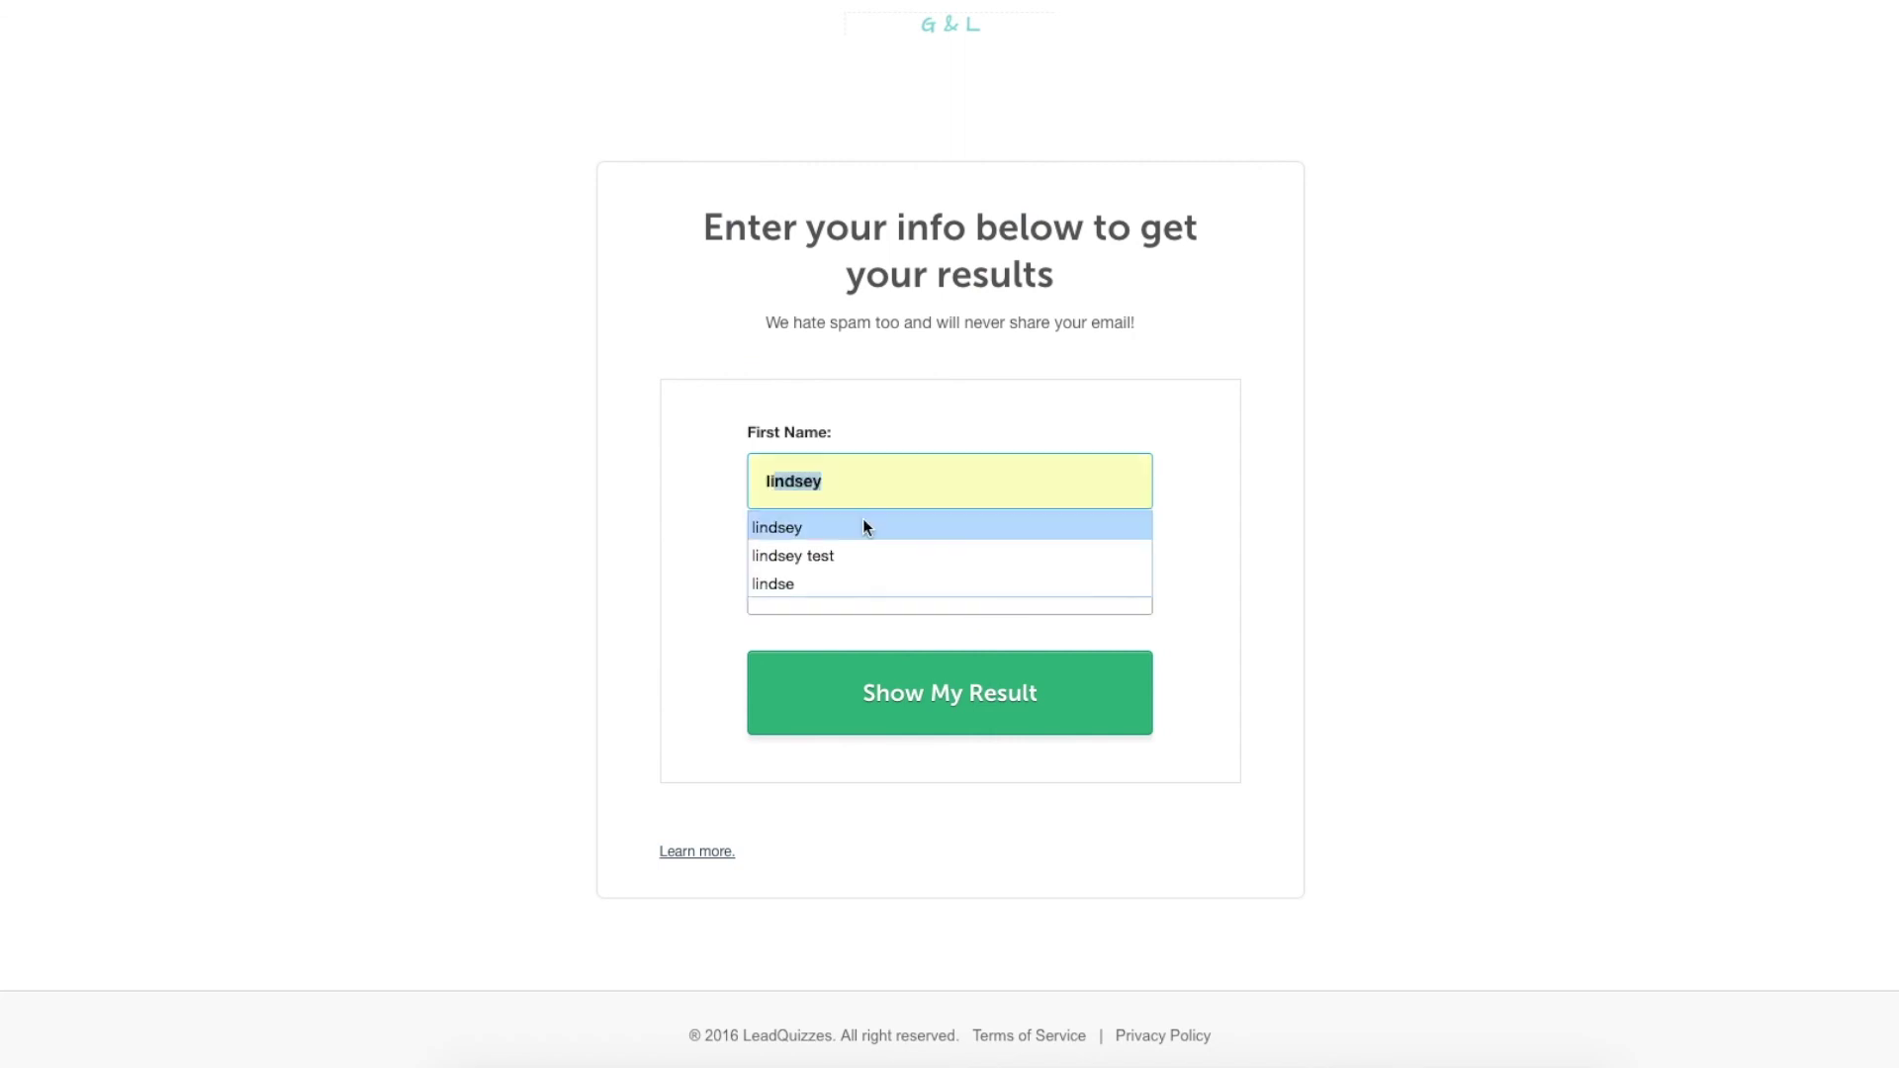
left_click(863, 527)
left_click(851, 571)
type("li")
left_click(821, 634)
left_click(934, 707)
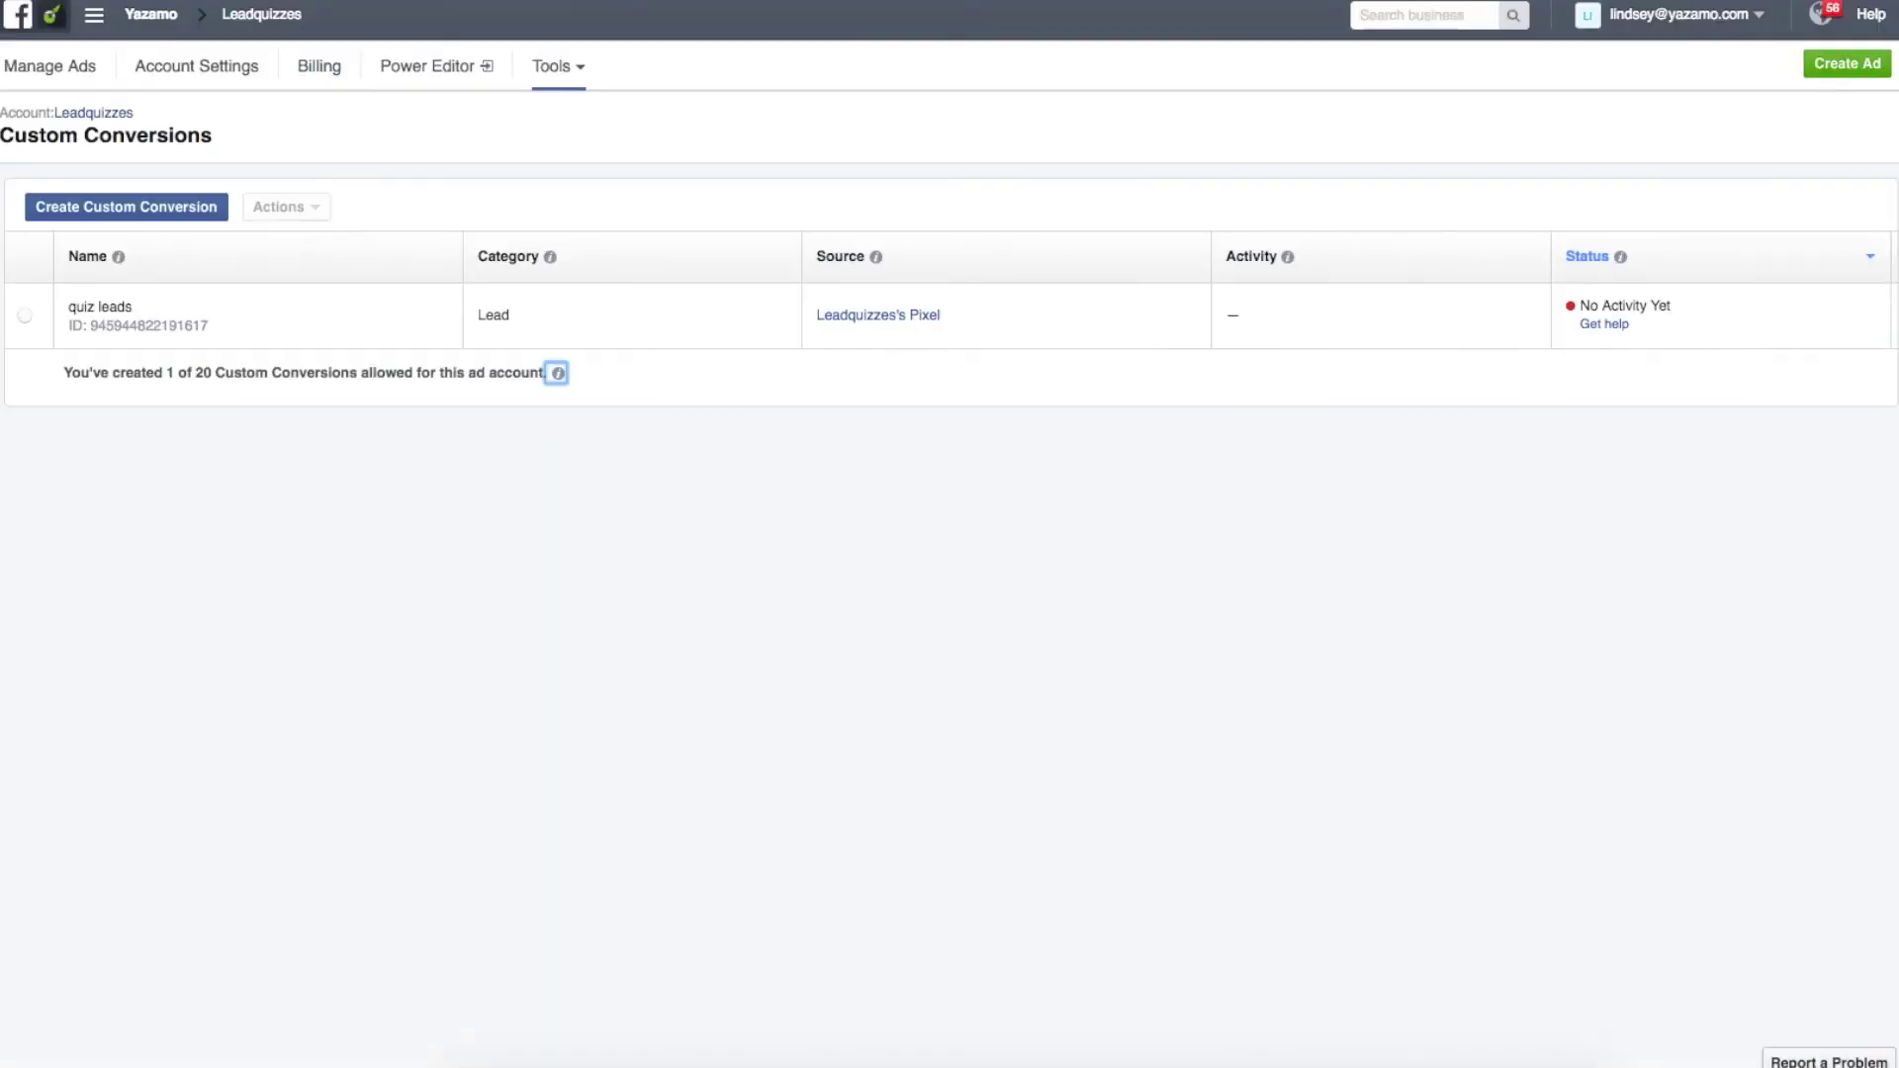
Step: Reload the Custom Conversions page to check the status of the "quiz leads" conversion
key("super+r")
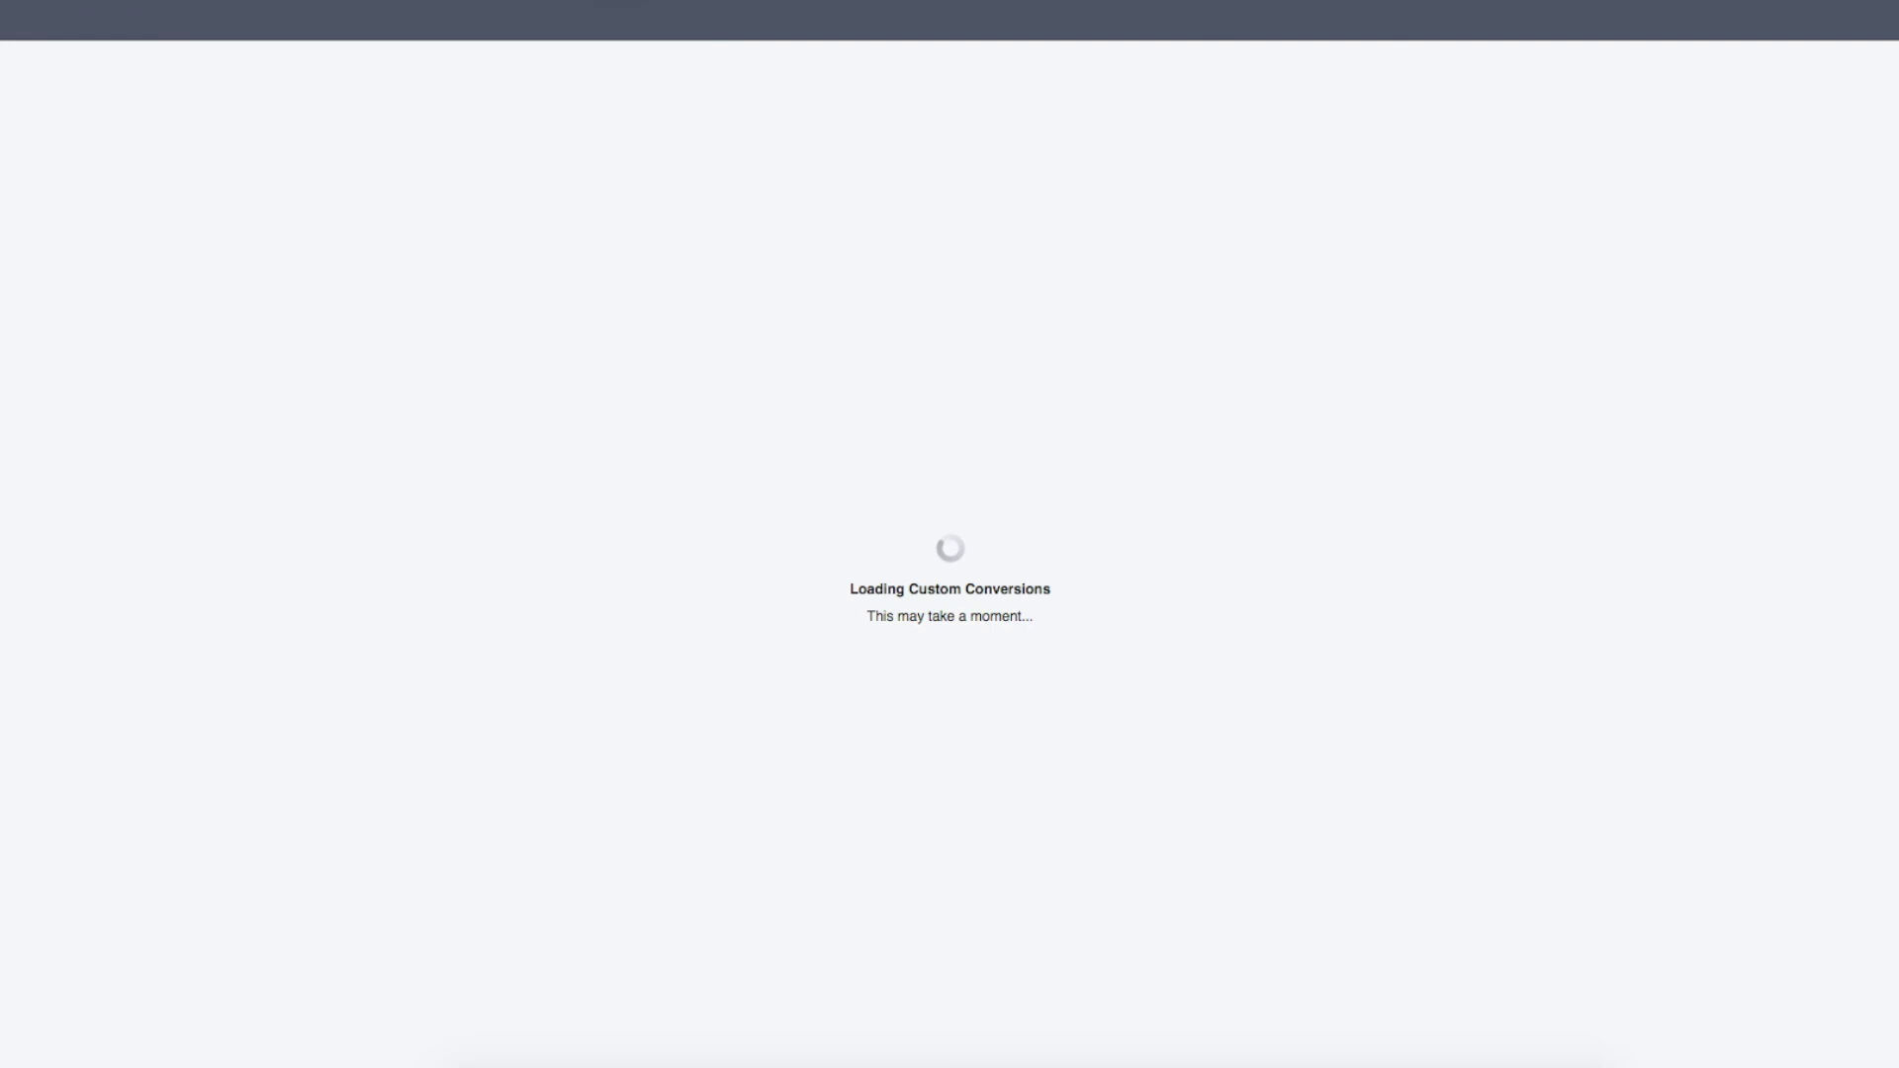